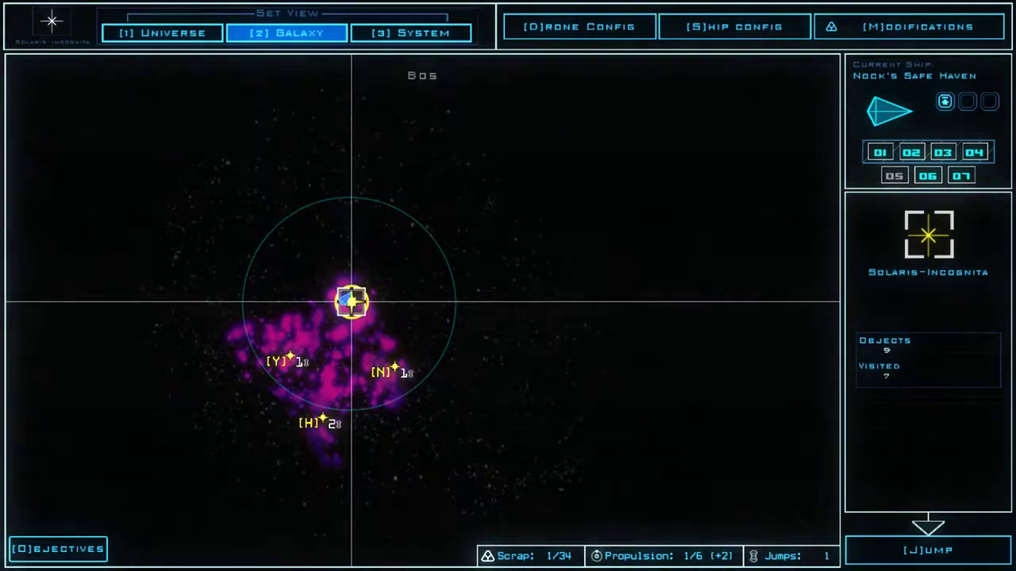
Step: Switch to System view and board Angle of Entry with four drones to get its vessel report
key(3)
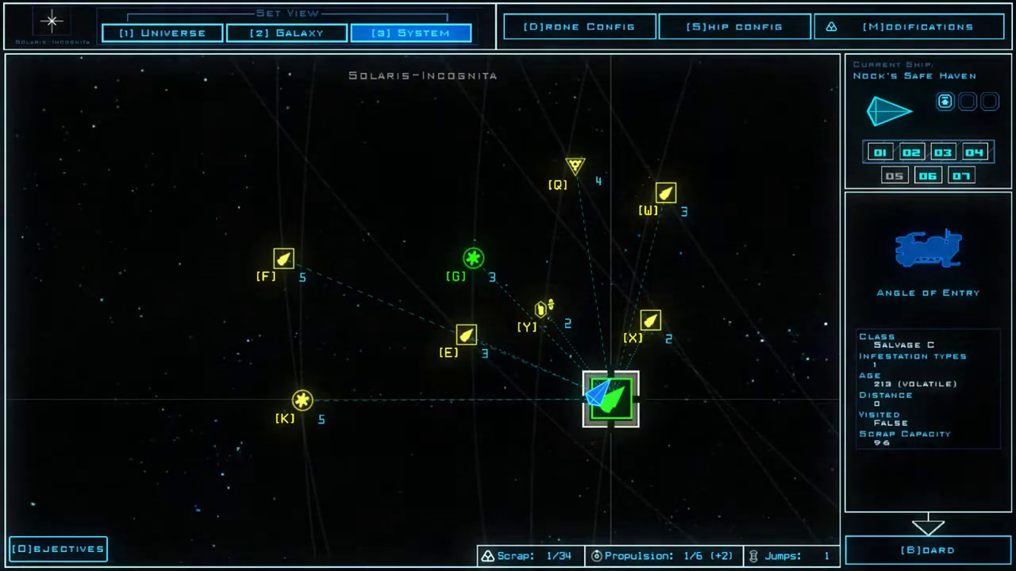
key(b)
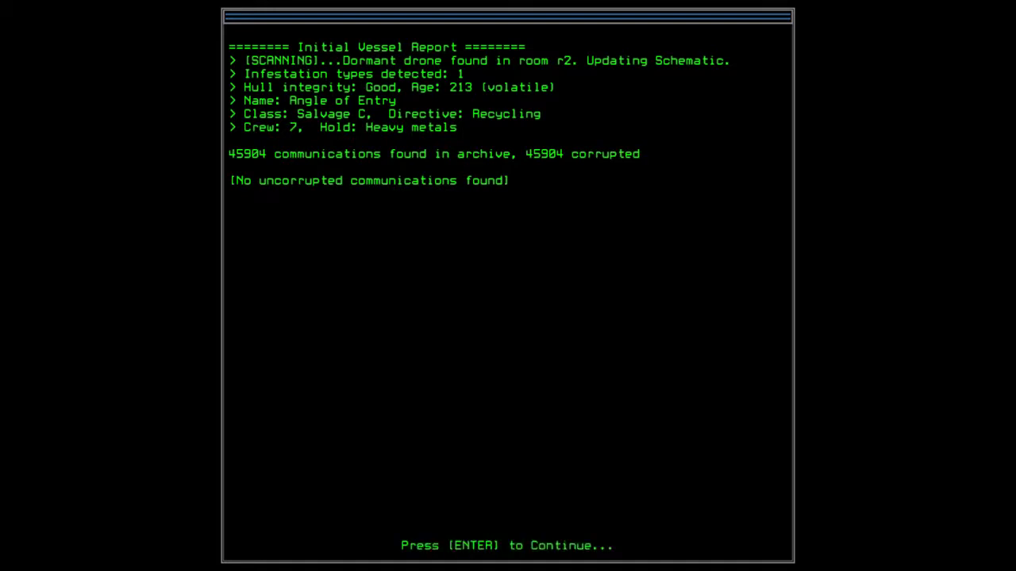
Step: Start the mission, drop a probe with drone 2, and activate the generator with drone 2
key(Return)
text(begin)
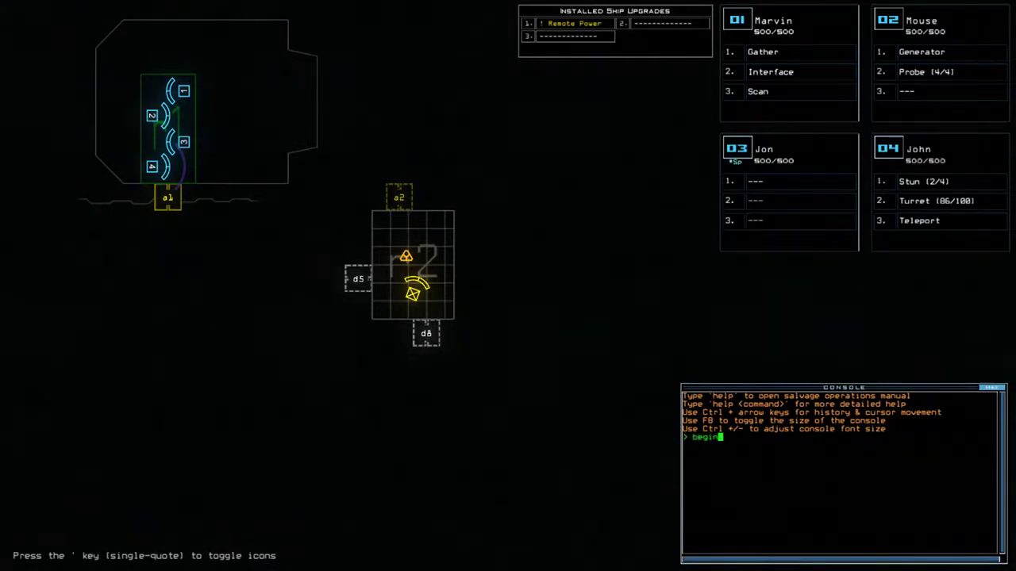
key(Return)
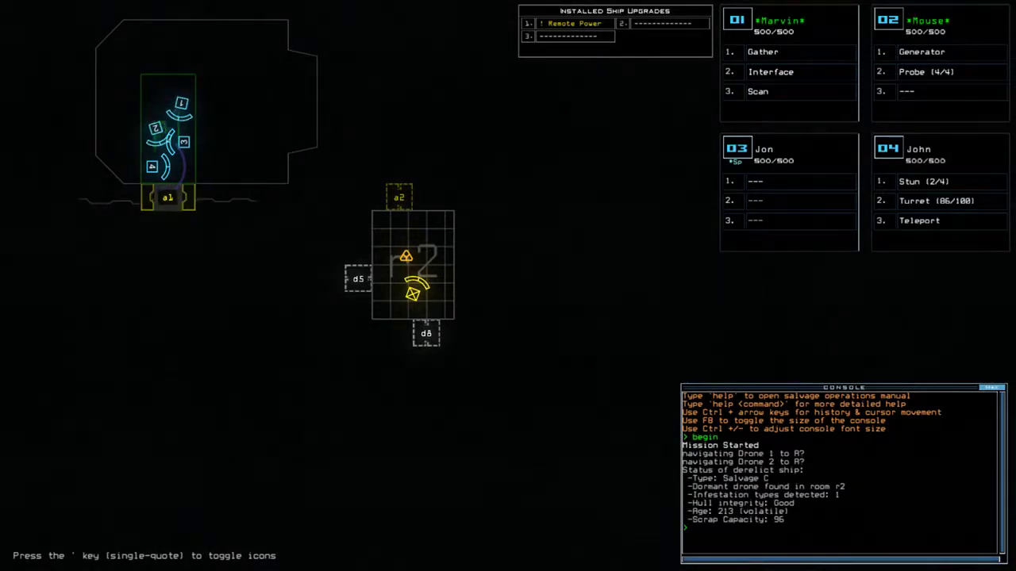
text(probe 2)
key(Return)
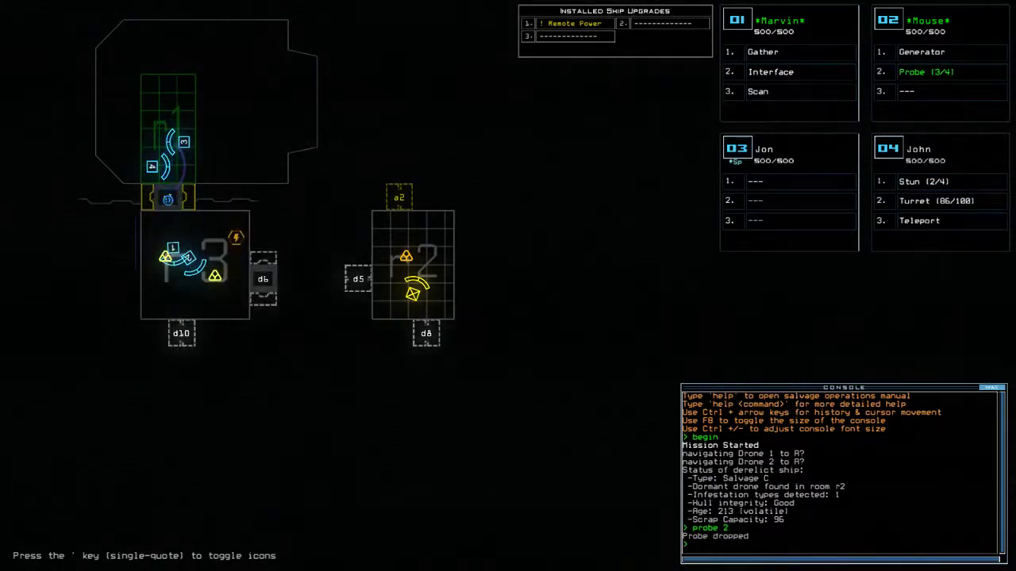
text(generator 2)
key(Return)
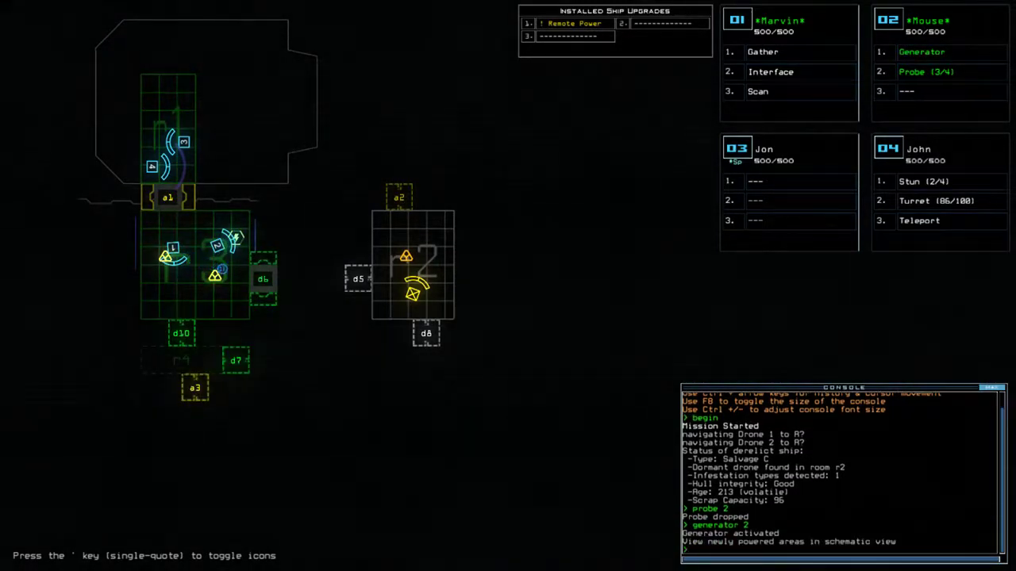
text(d)
Step: Toggle door d6 to reveal room r5, cycle airlock a1, and try opening door d10
key(Return)
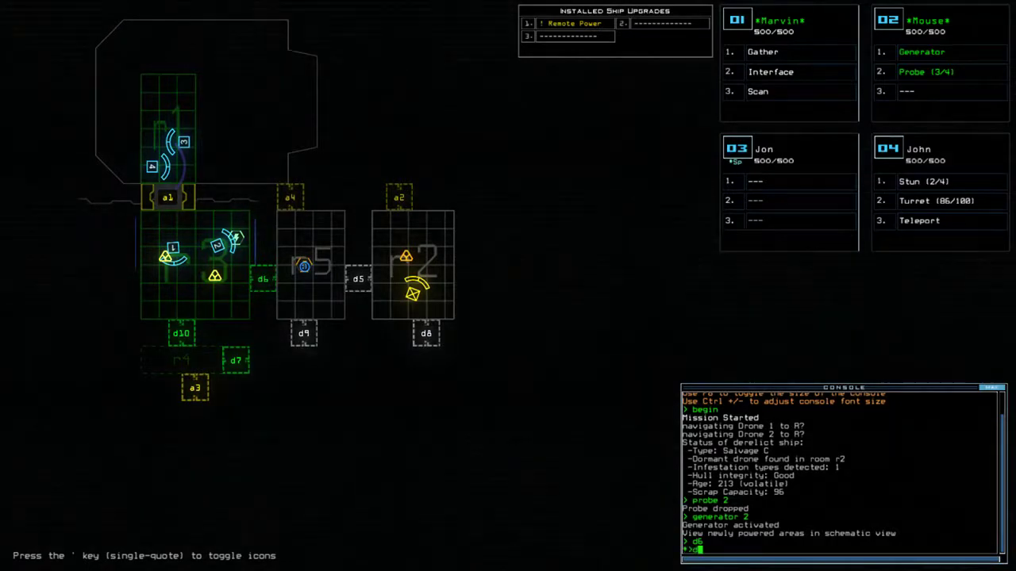
key(Return)
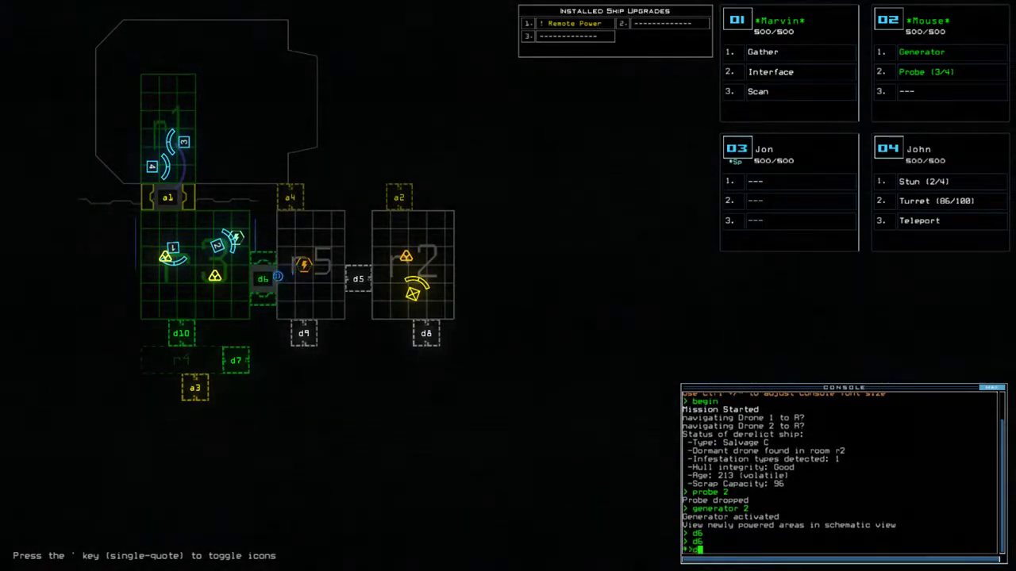
text(6)
key(Return)
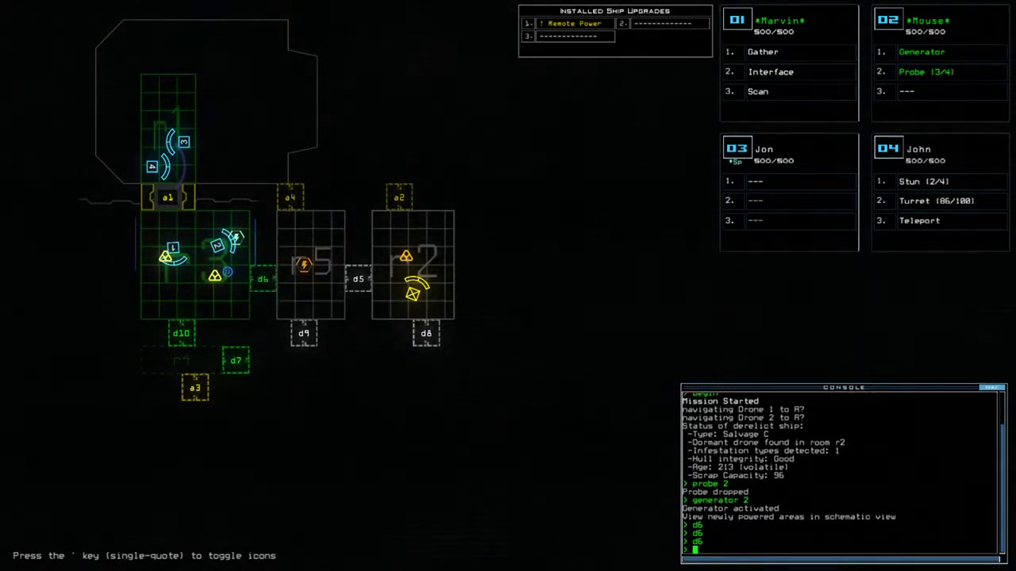
text(a1)
key(Return)
text(d10)
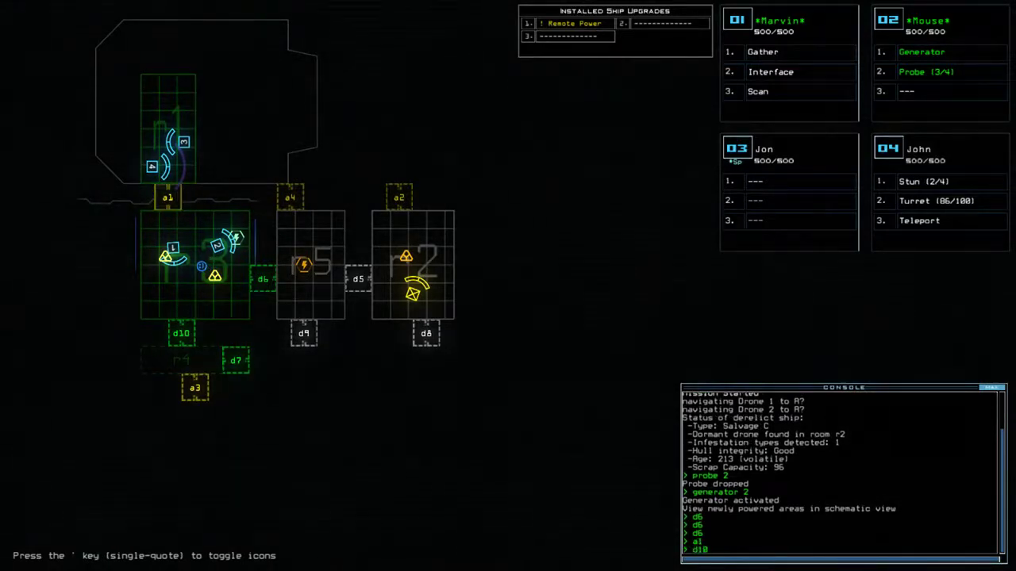
key(Return)
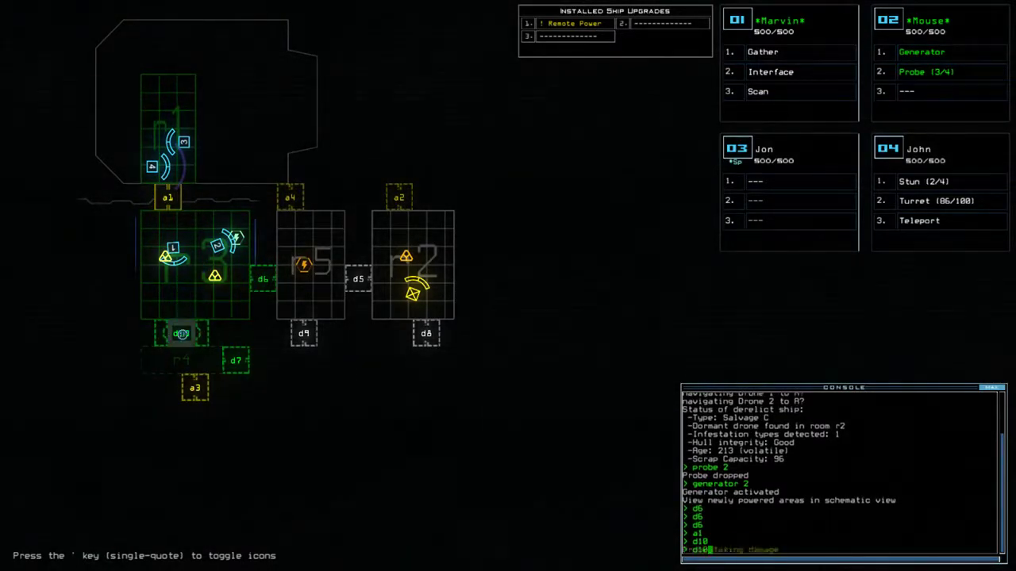
key(Return)
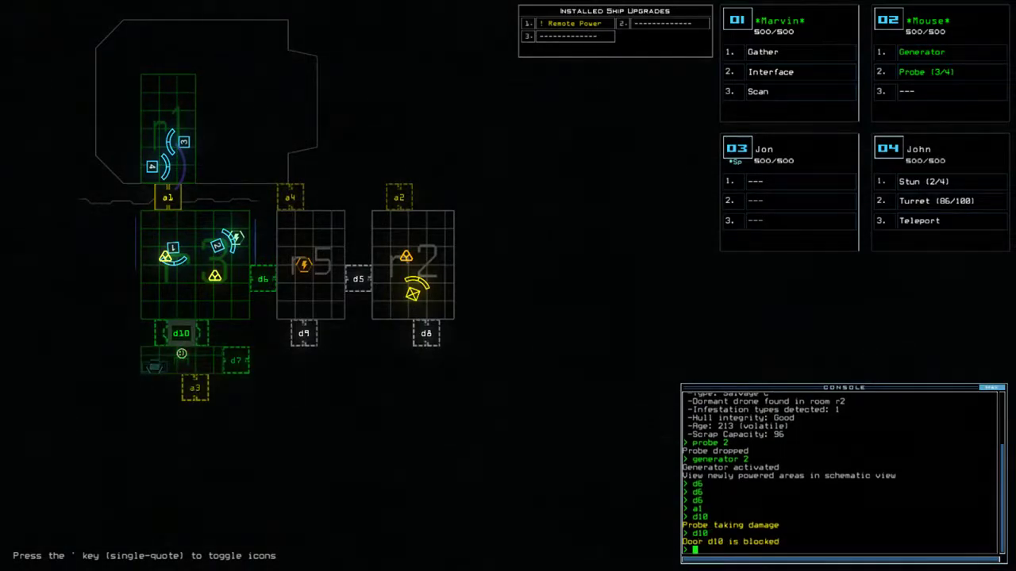
Step: Drive drone 01 Marvin down the corridor into the fire at d10, then check the other drone feeds
key(Tab)
key(Down)
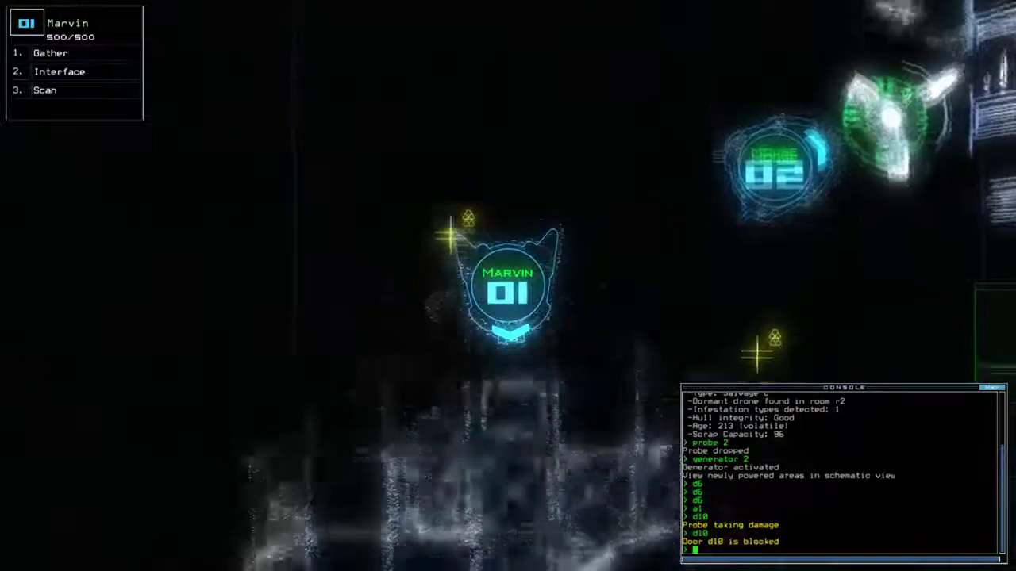
key(Down)
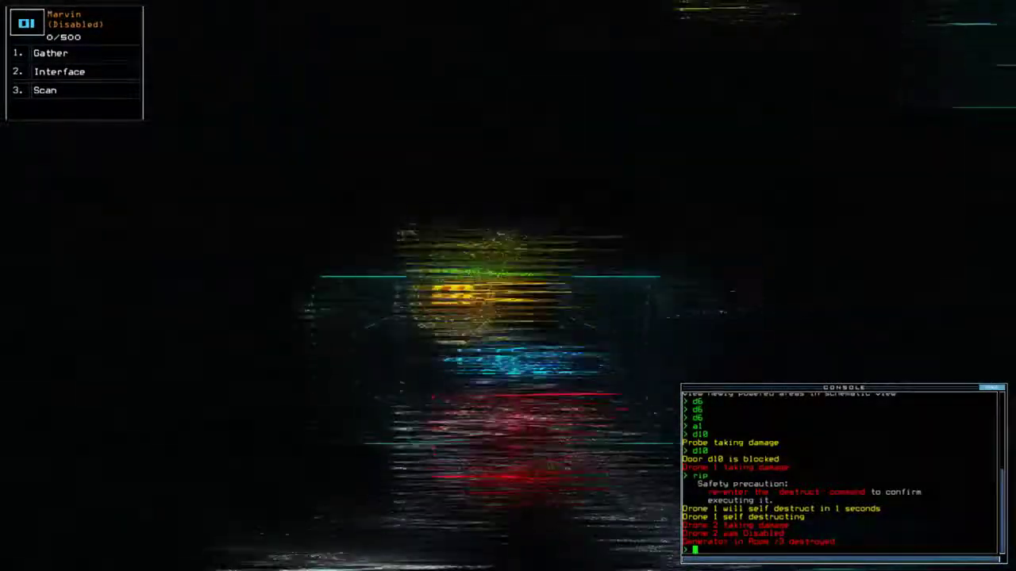
key(Tab)
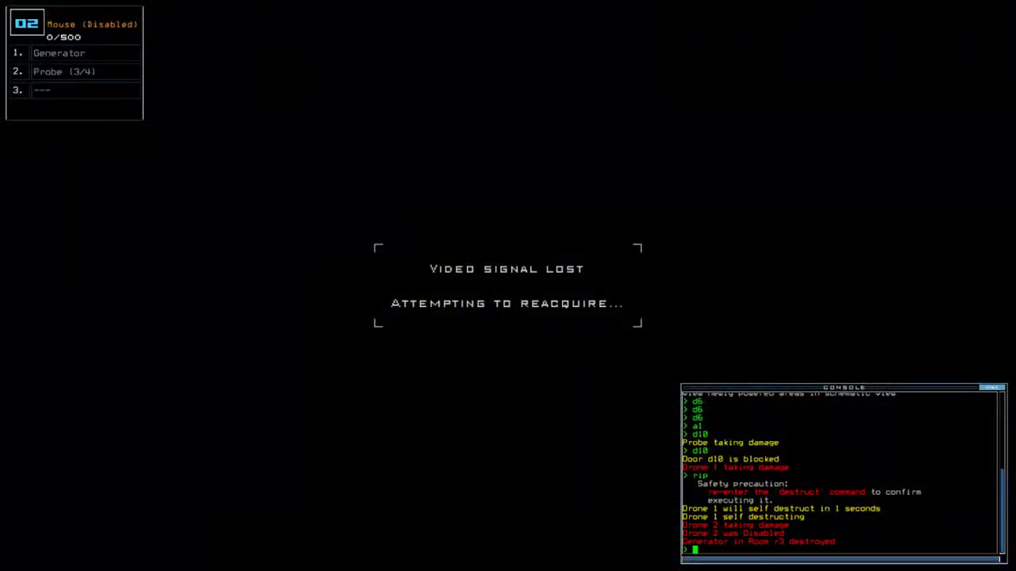
key(Tab)
key(shift+Tab)
key(Tab)
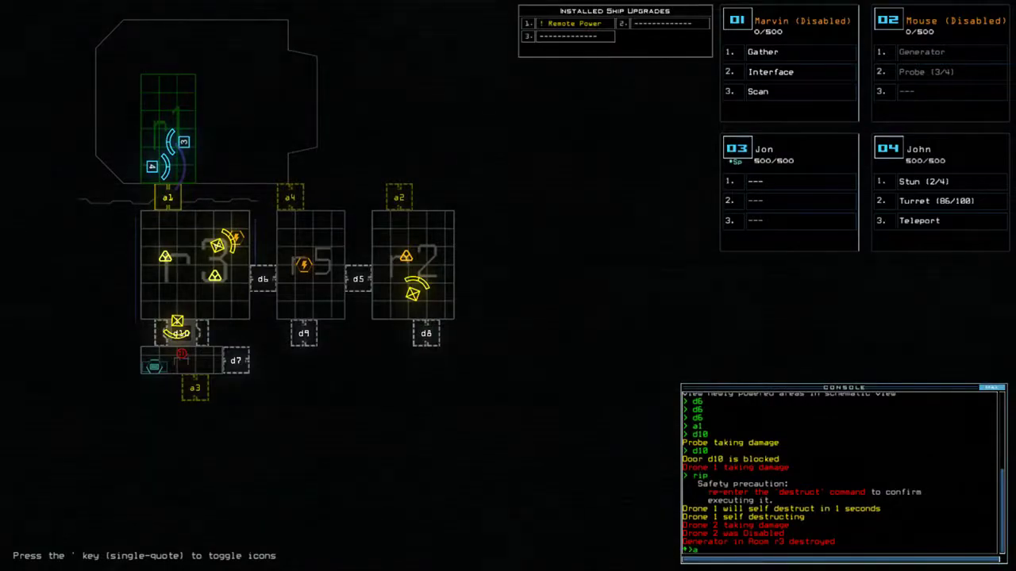
text(1)
Step: Drive drone 04 John through airlock a1 to door d10 beside Marvin and self-destruct it
key(Return)
key(Tab)
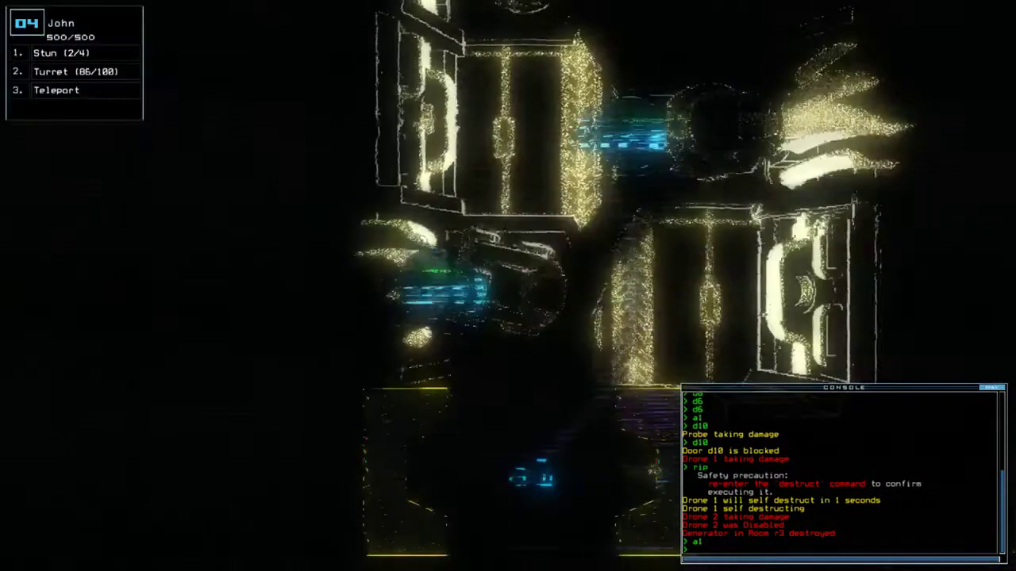
key(Up)
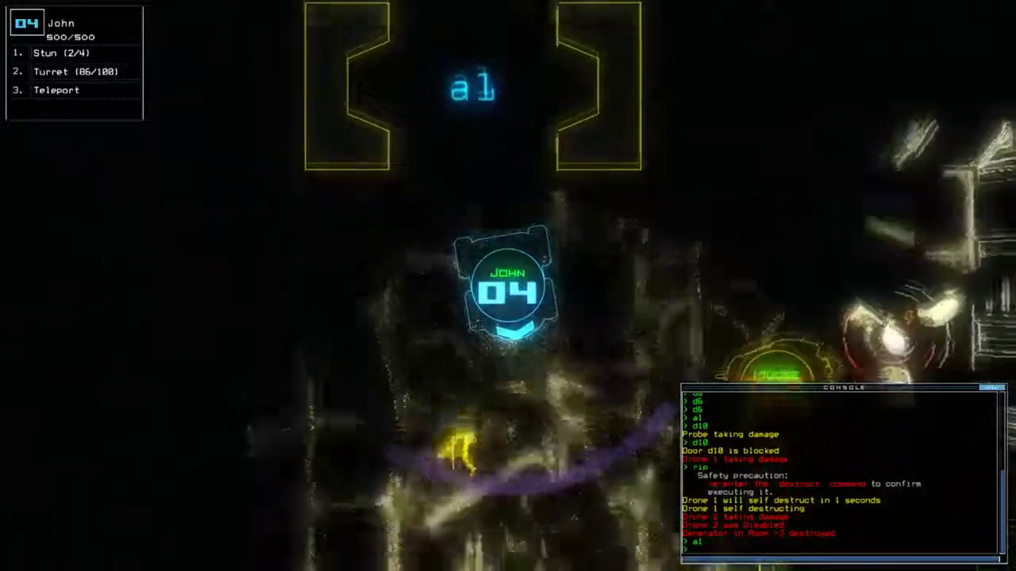
key(Right)
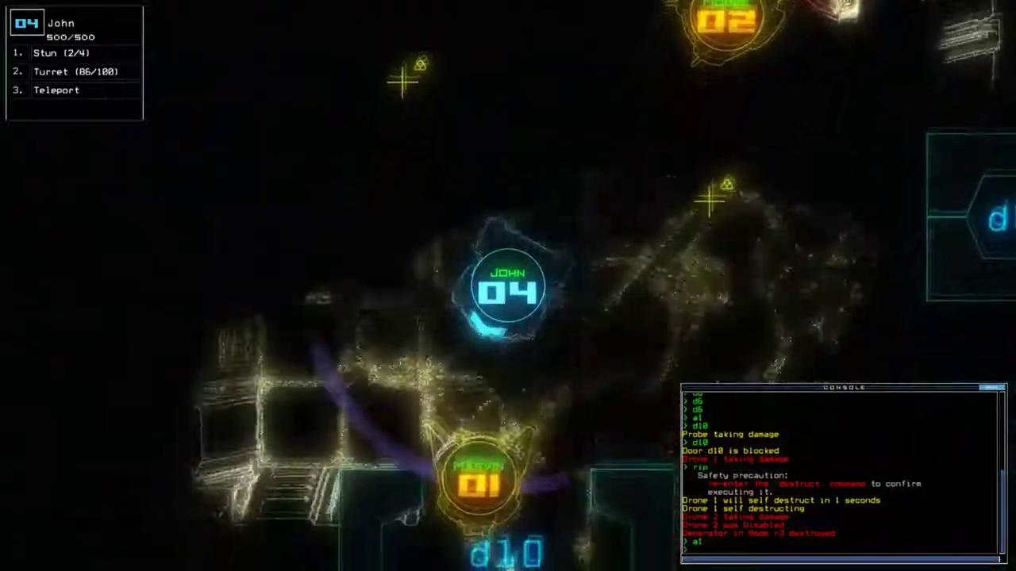
key(Right)
key(Right)
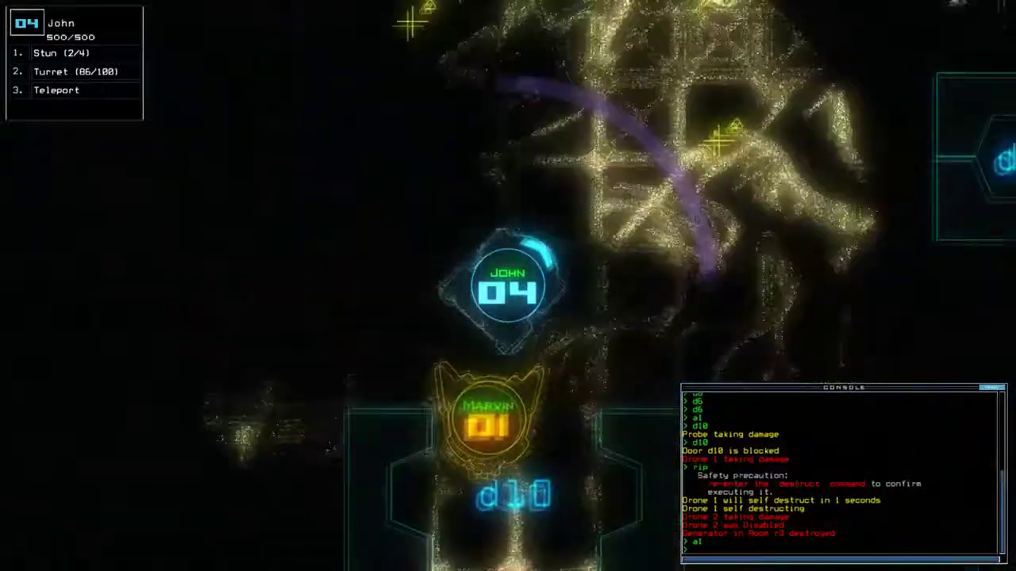
key(Up)
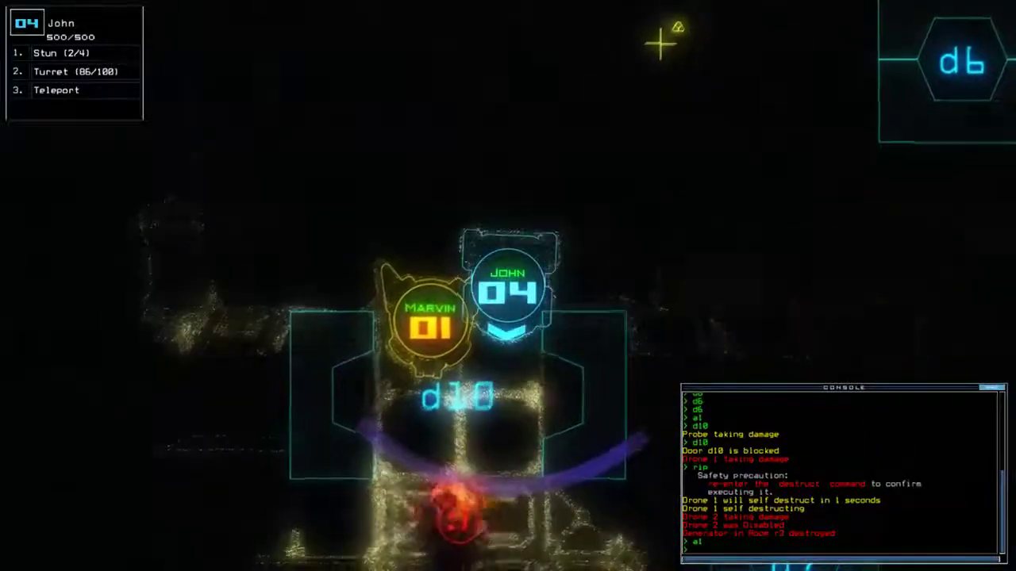
text(rip)
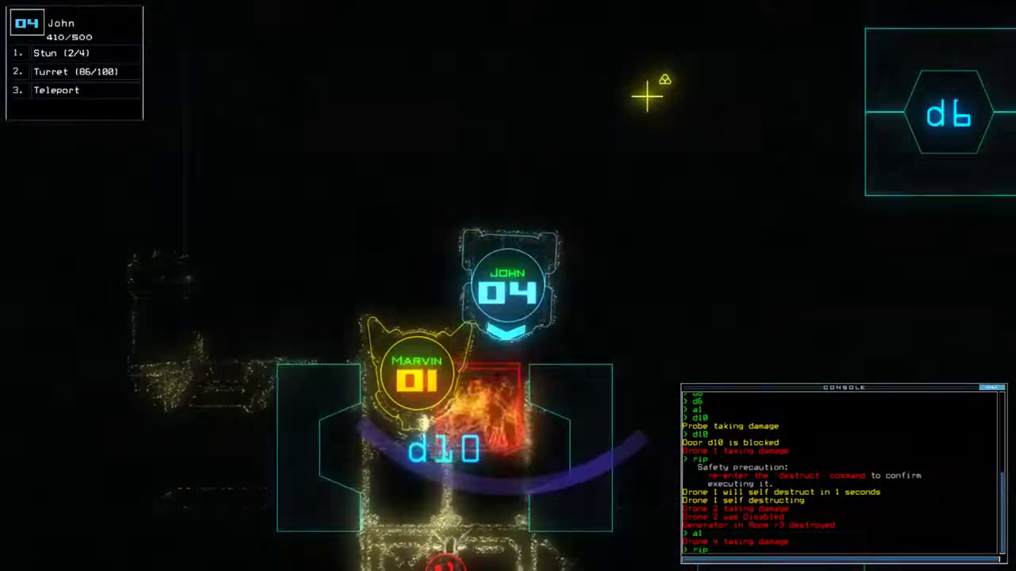
key(Return)
text(rip)
key(Return)
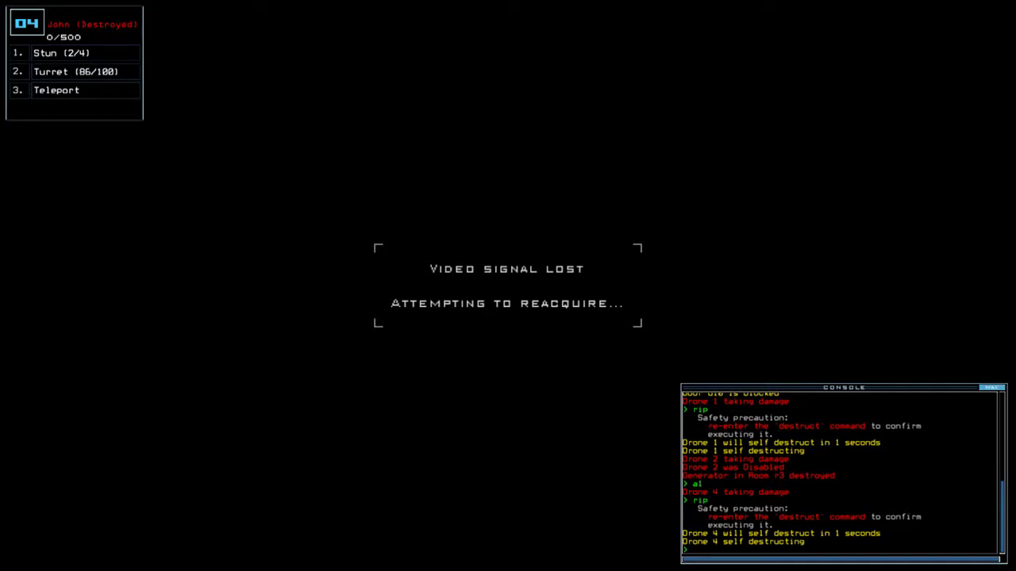
Step: Drive drone 03 Jon down through the doorway and self-destruct it
key(3)
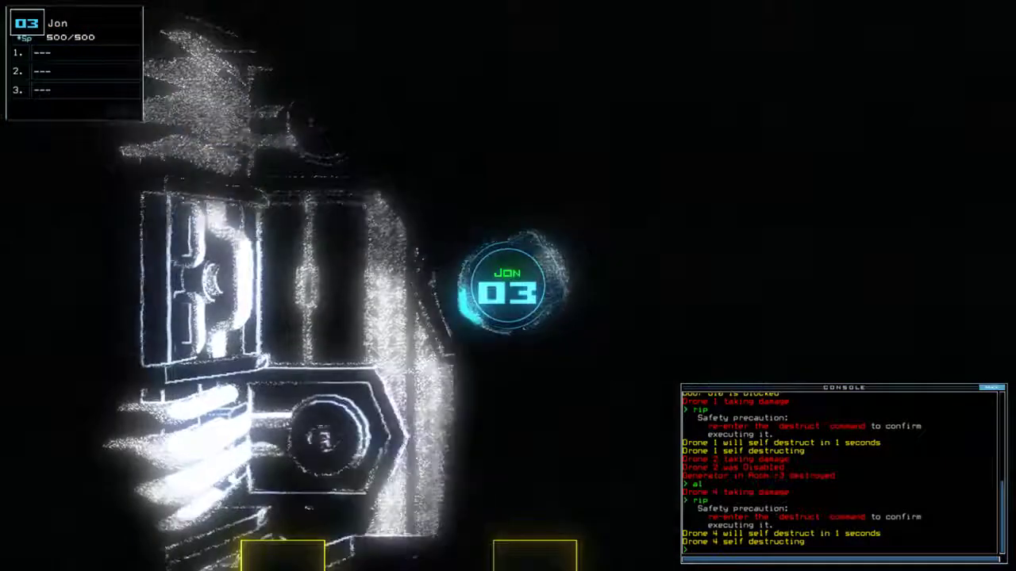
key(Down)
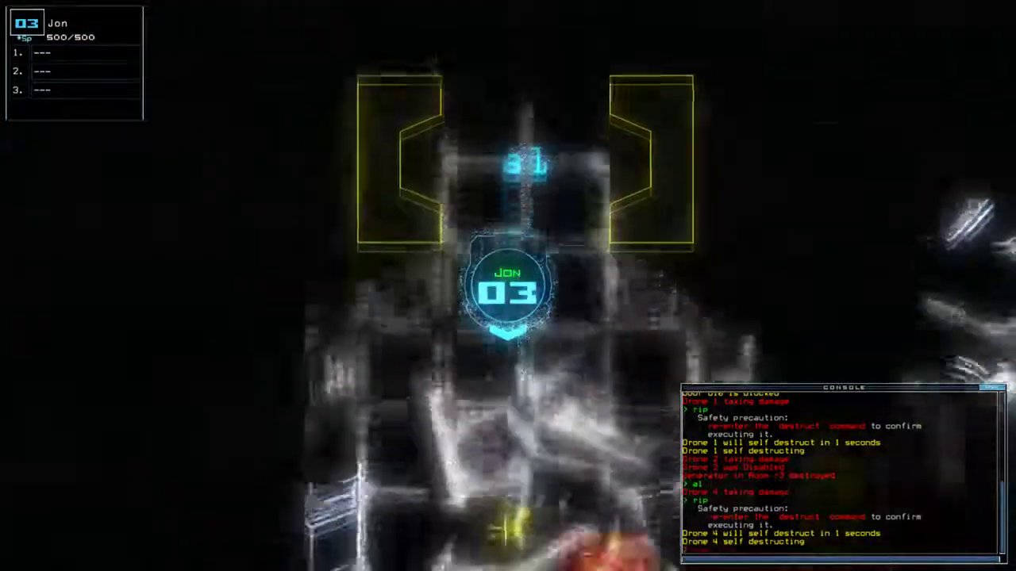
text(rip)
key(Return)
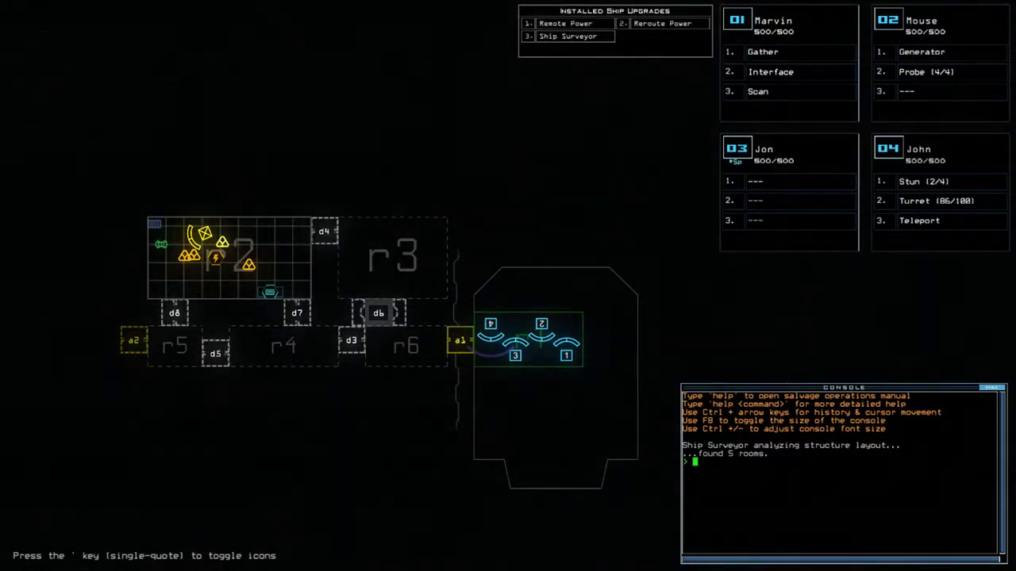
text(1)
Step: Open airlock a1 and drop a probe from drone 2 while watching John's camera
key(Return)
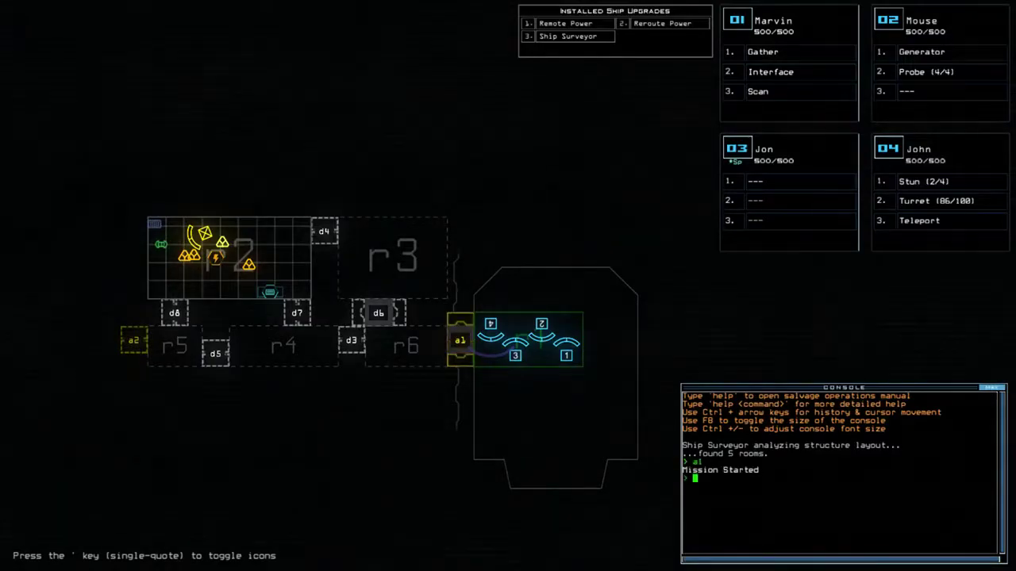
key(ctrl+4)
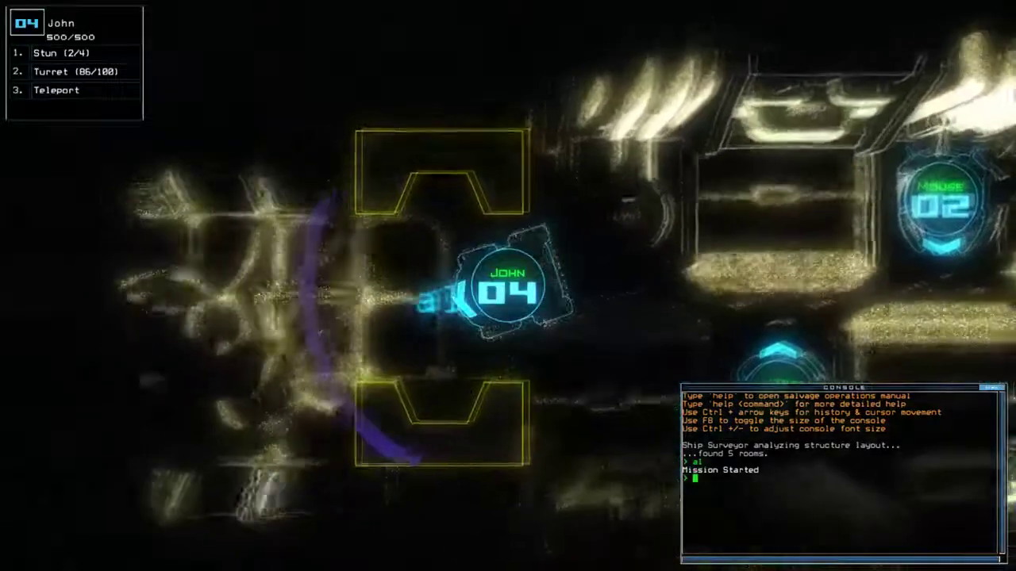
text(obe)
key(Return)
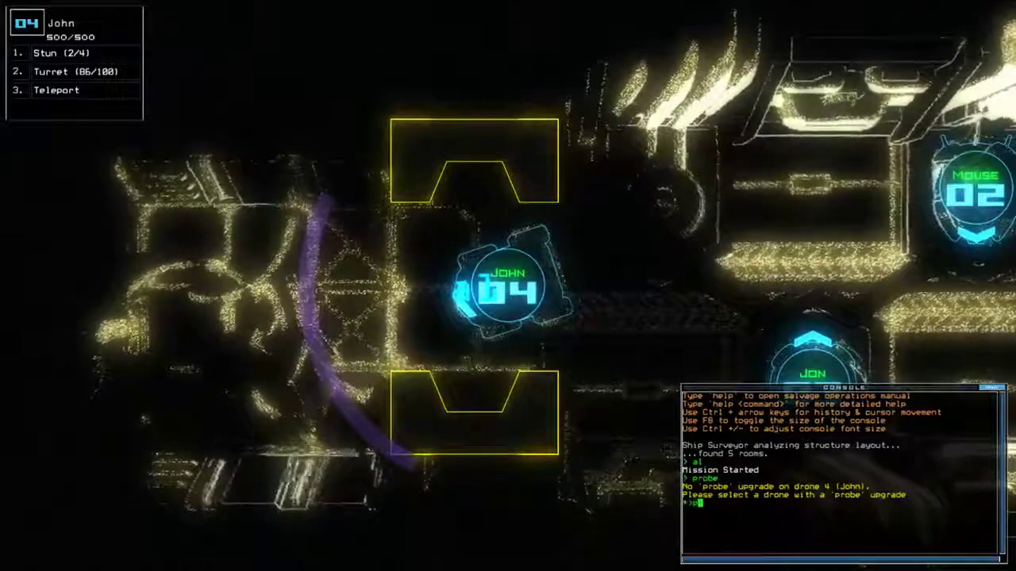
text(probe 2)
key(Return)
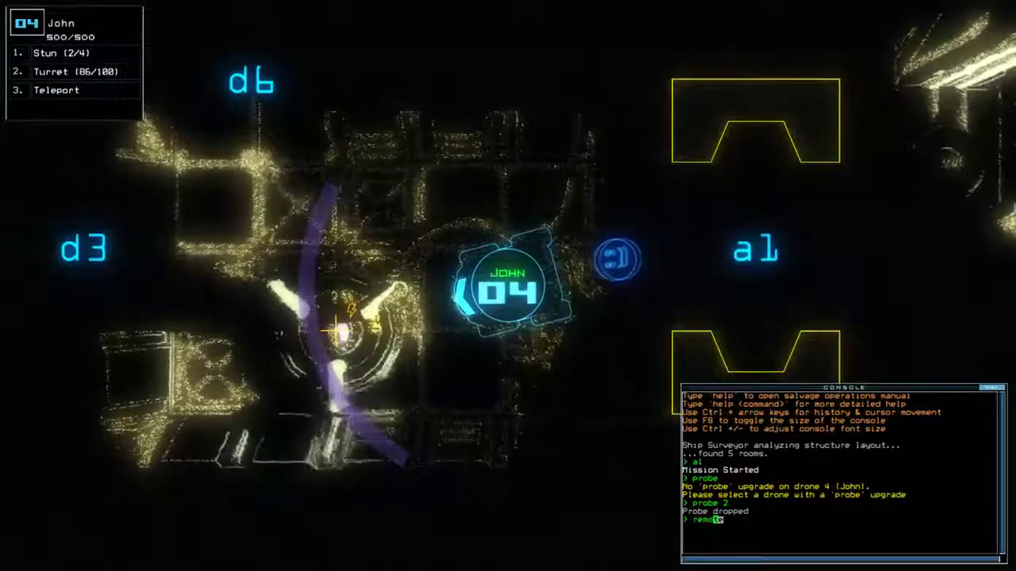
text(remote)
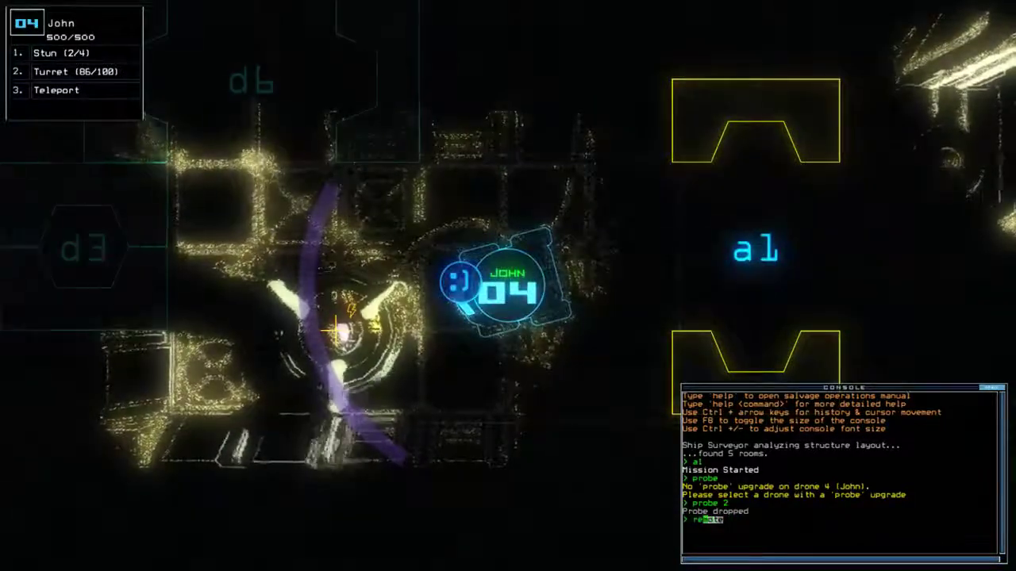
Step: Clear the unfinished command, remotely power room r6 from the map, and operate airlock a1
key(BackSpace)
key(BackSpace)
key(BackSpace)
key(Tab)
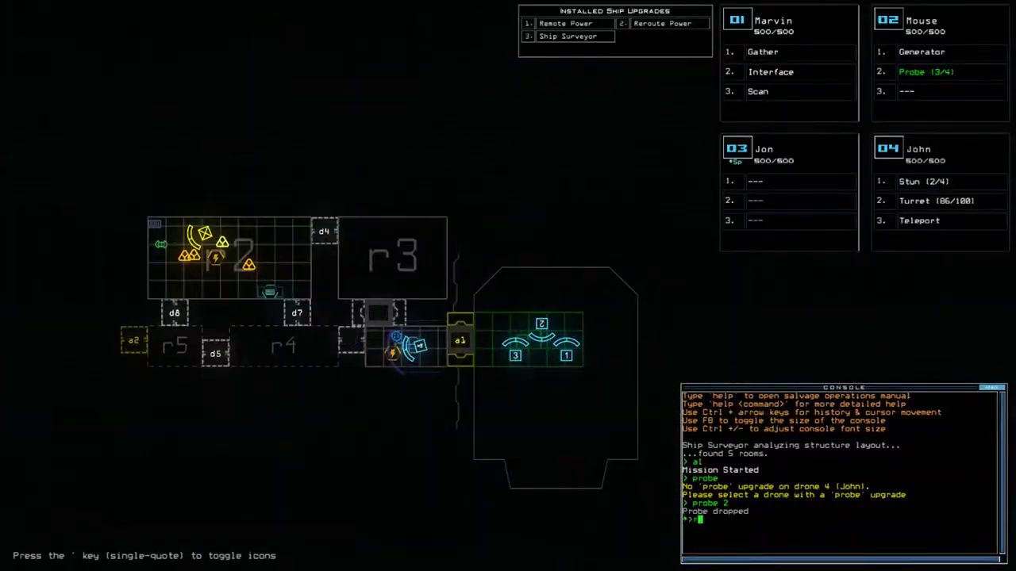
text(remote )
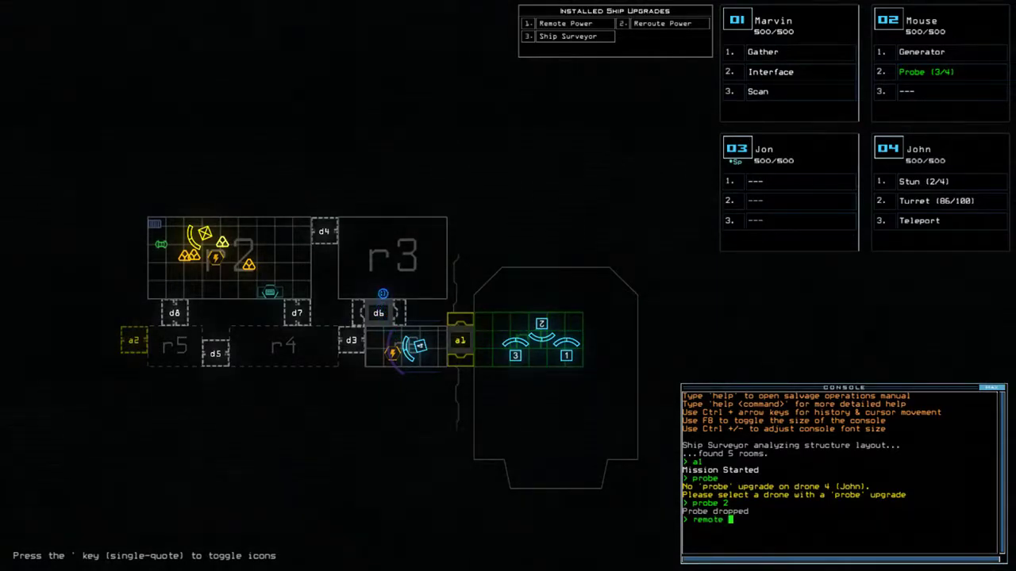
text(r3)
key(Return)
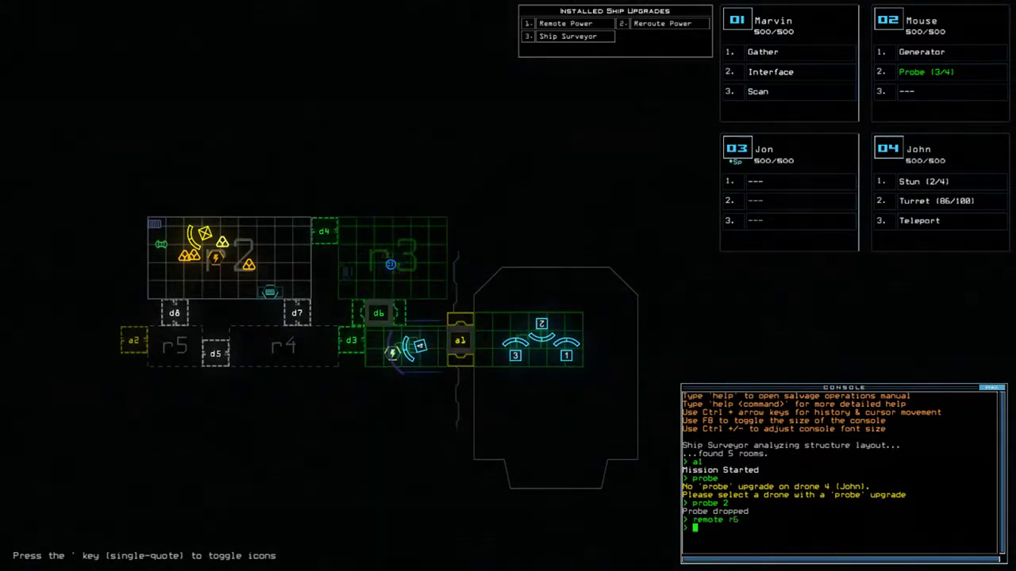
text(d4)
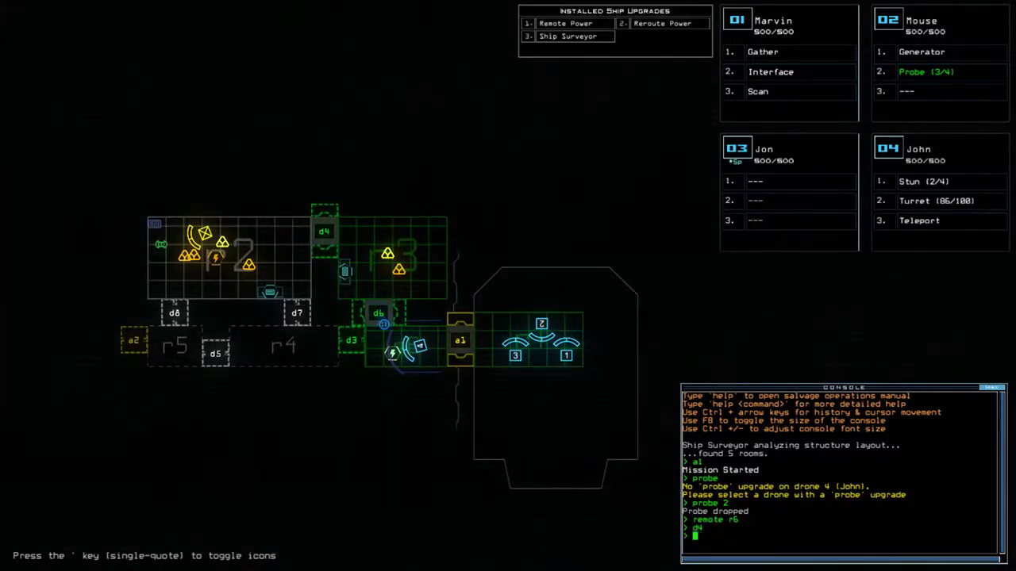
text( > a1)
key(Return)
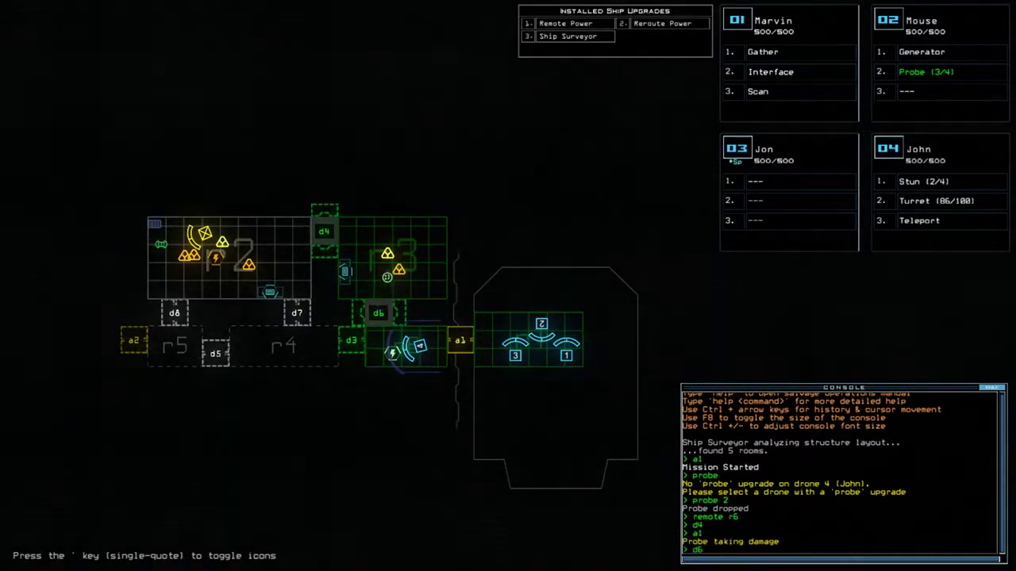
Step: Operate door d6 and move drone John toward it
key(Return)
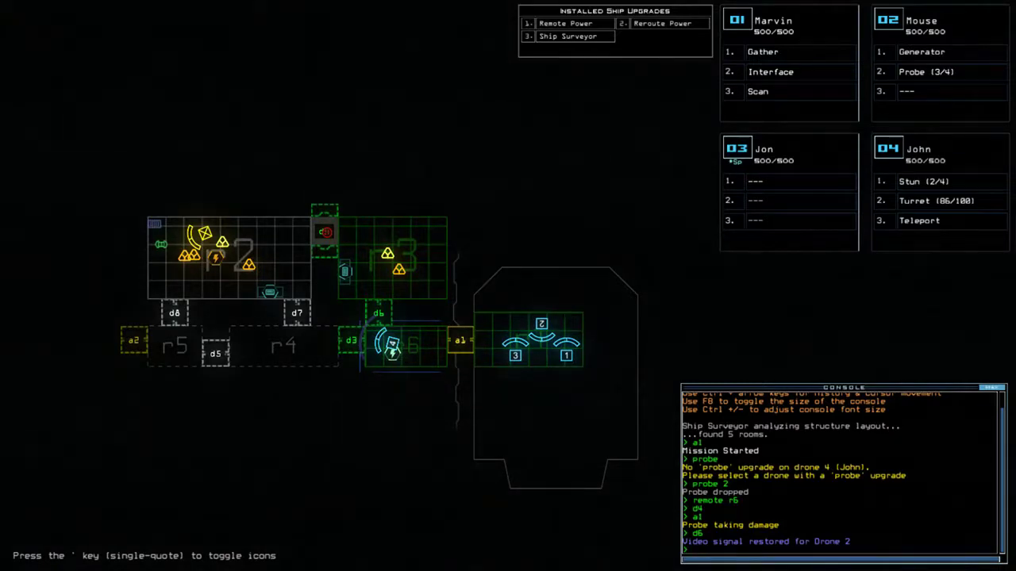
text(4)
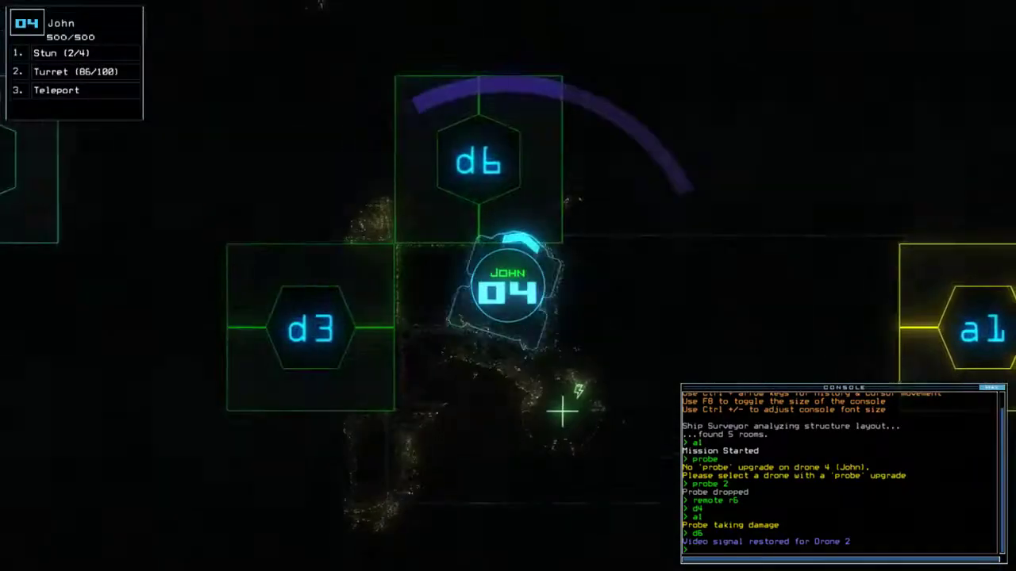
text(d6)
key(Return)
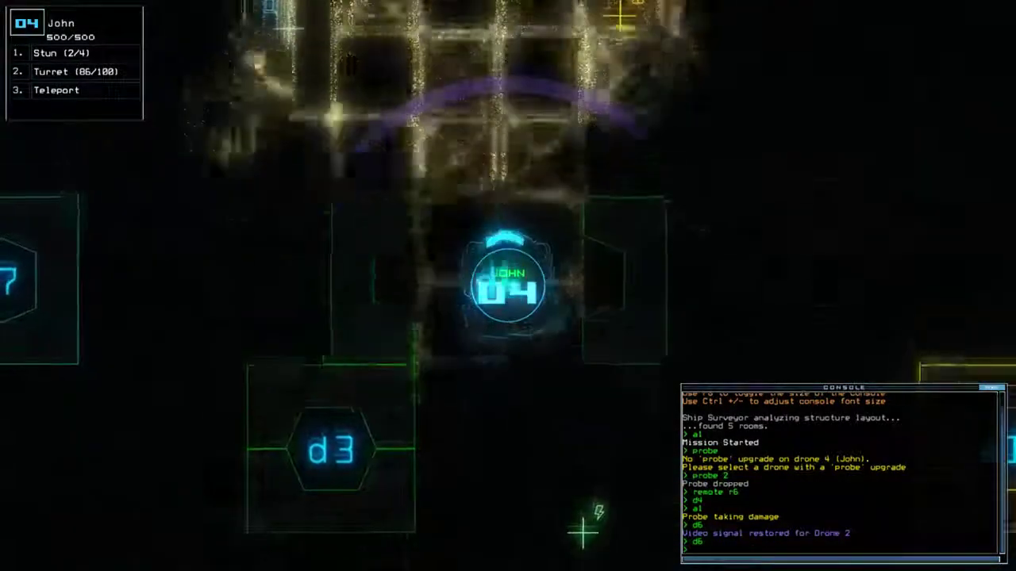
key(Return)
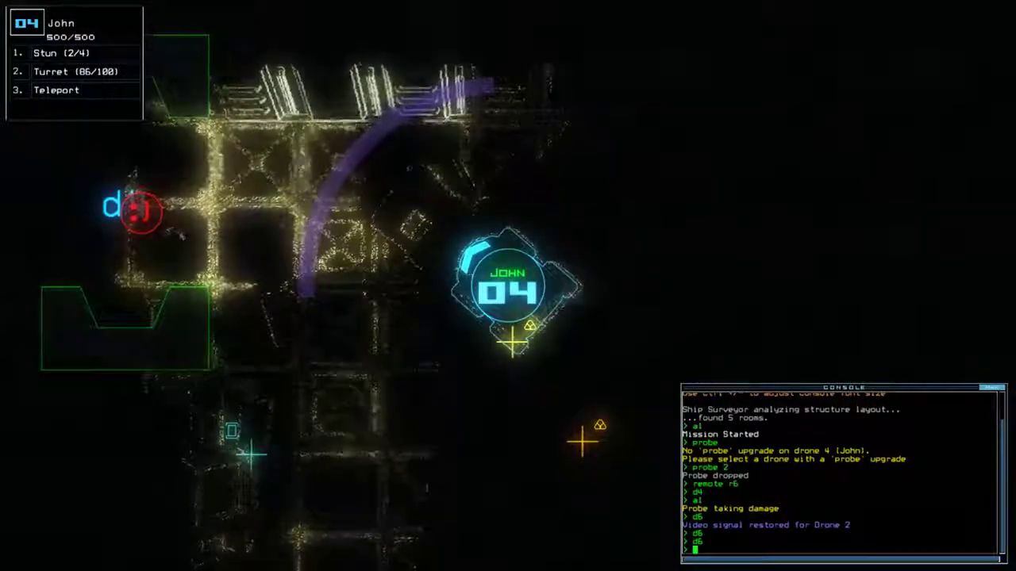
Step: Drive John left into the leaper's room and self-destruct him beside the leaper
key(Left)
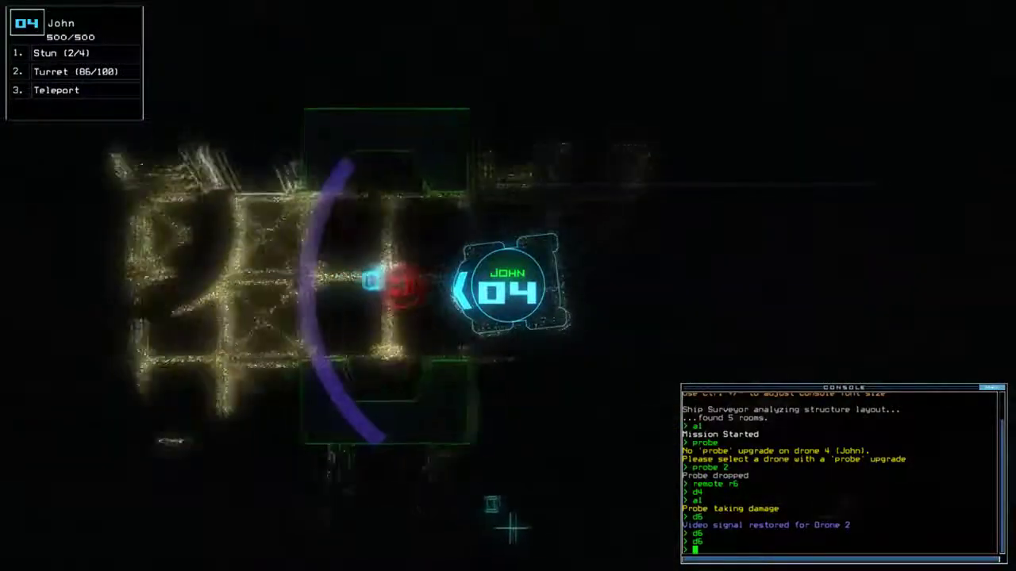
key(Left)
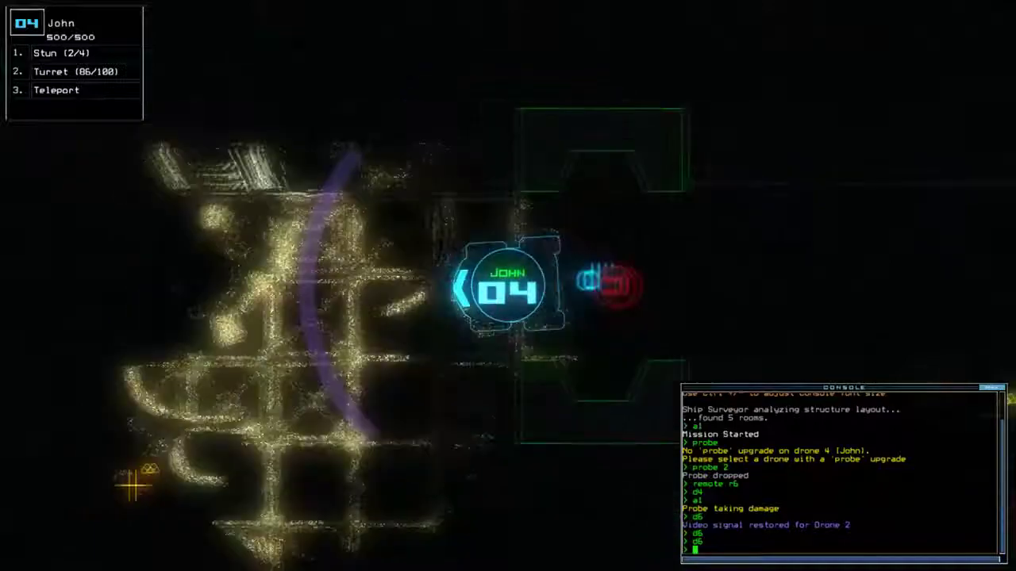
key(Left)
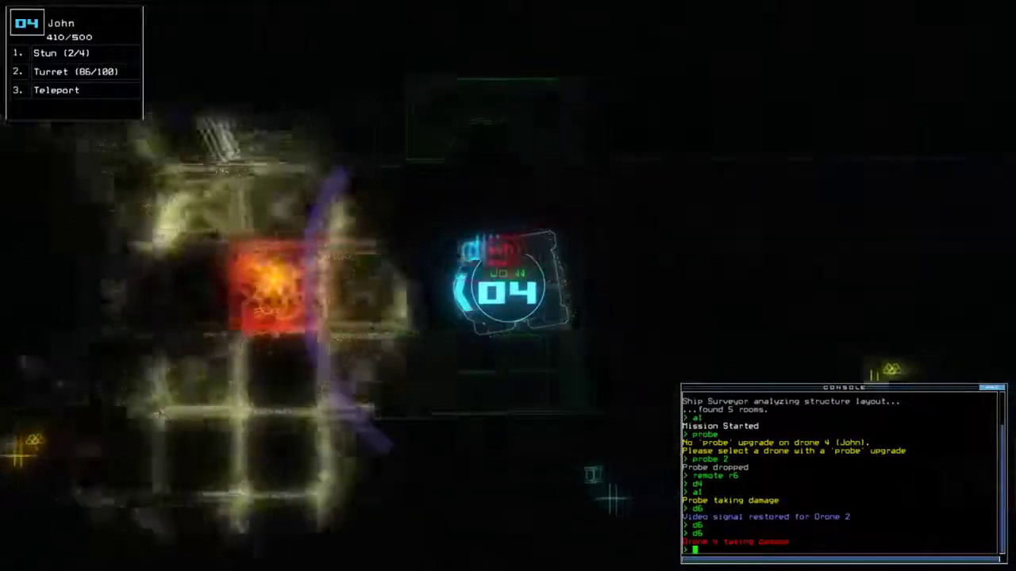
key(Left)
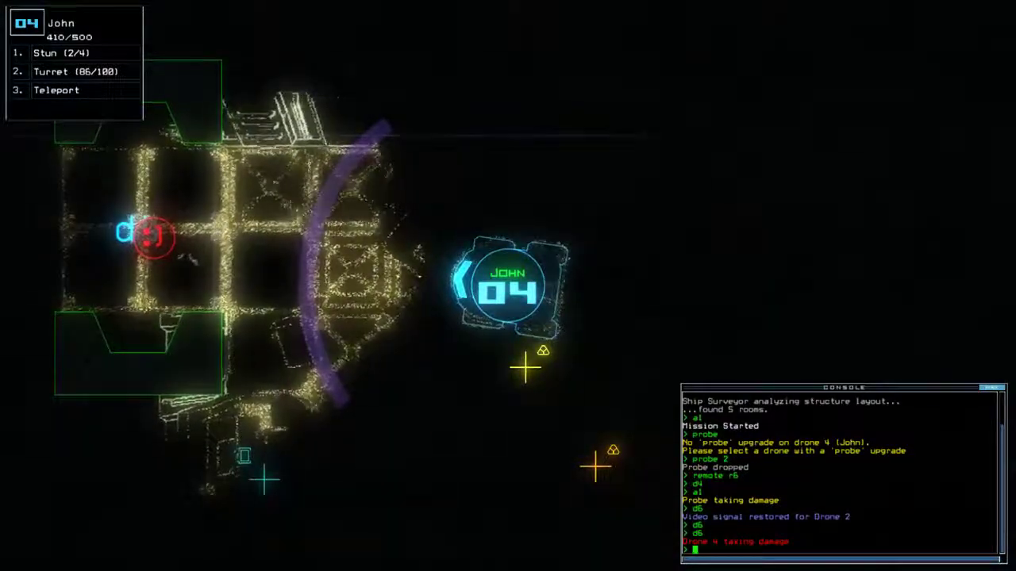
key(Left)
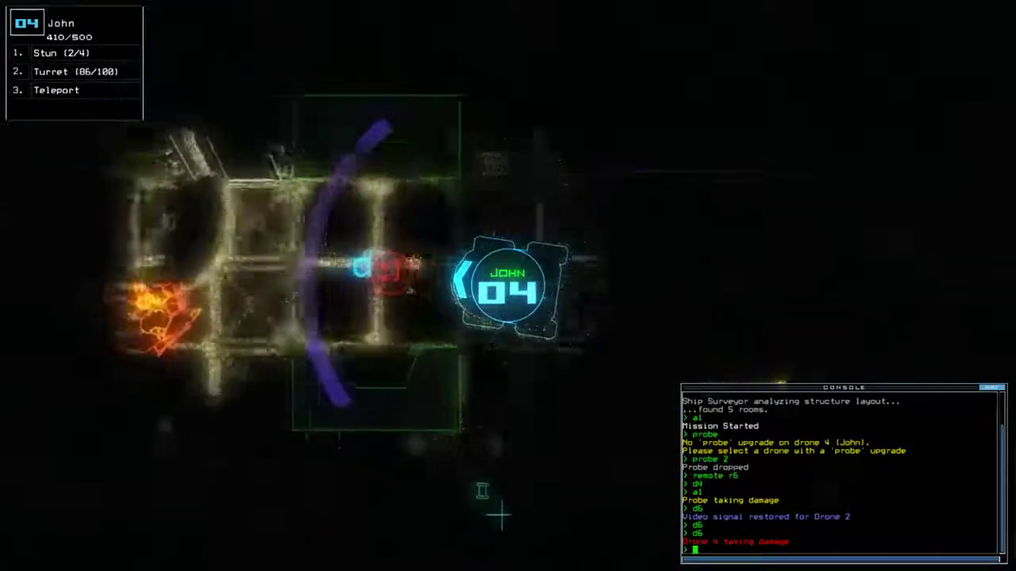
key(Left)
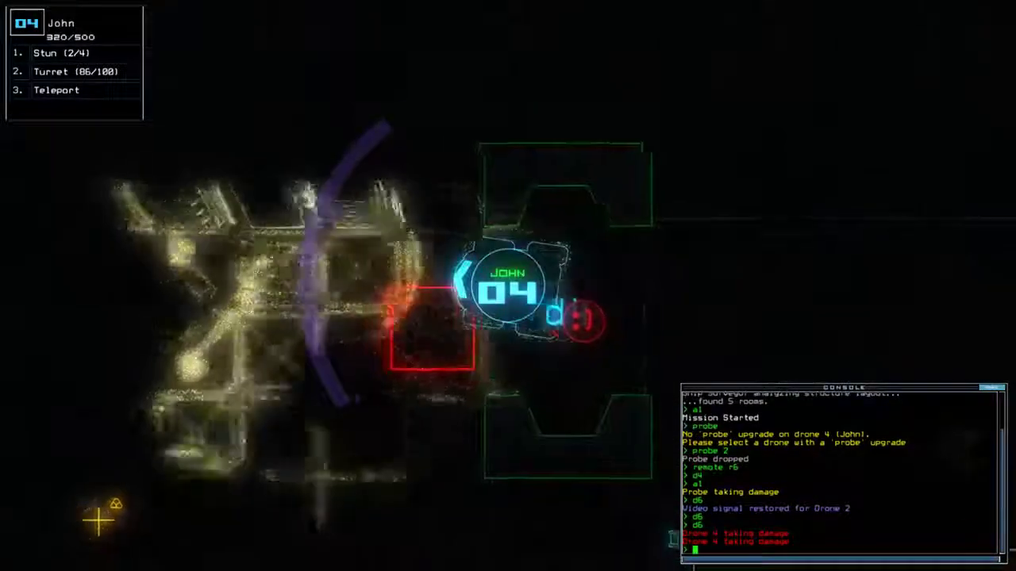
key(Left)
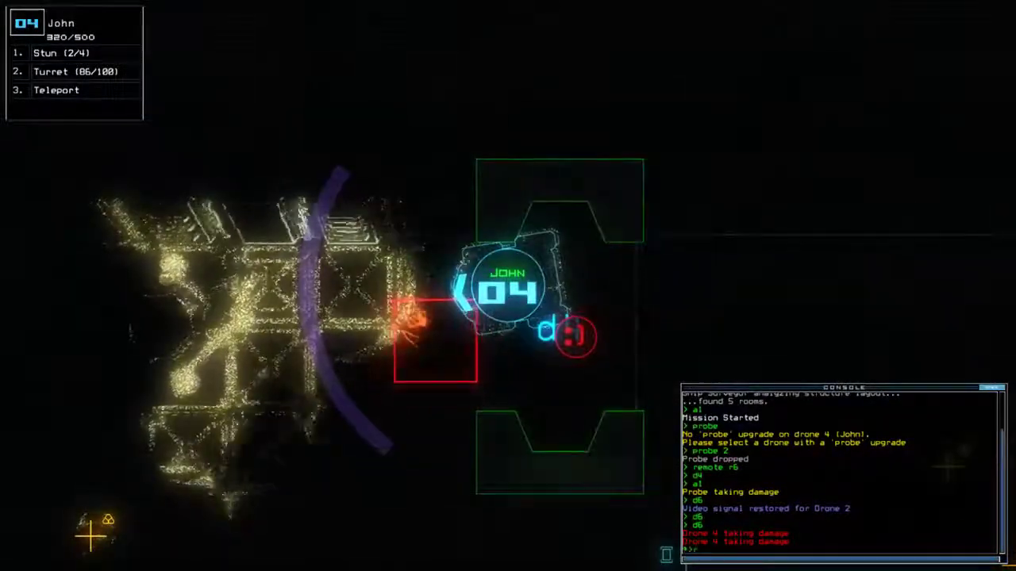
text(ip)
key(Return)
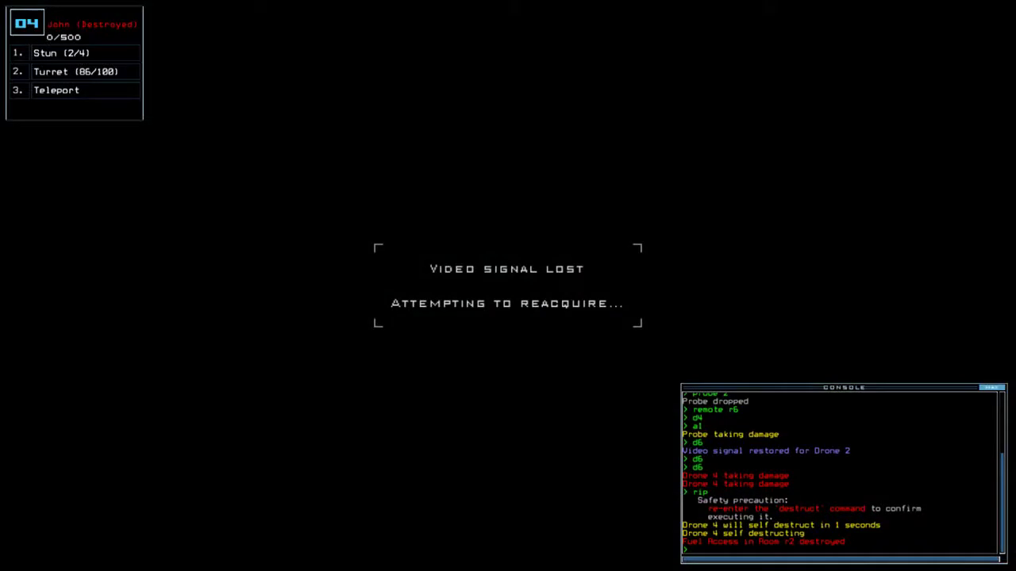
Step: Return to the map, then operate airlock a1 and door d6 again while watching Jon's camera
key(Escape)
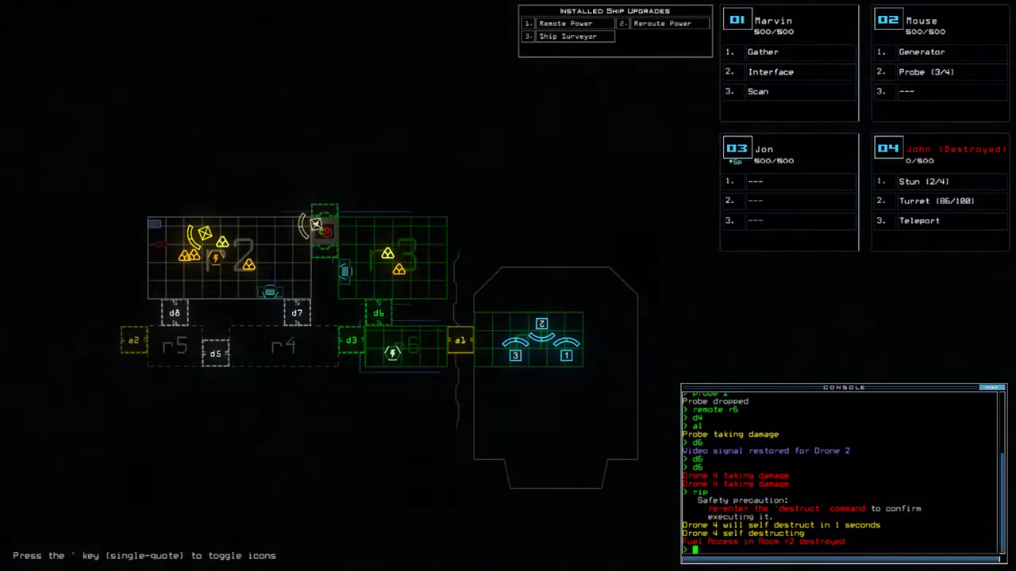
text(a1)
key(Return)
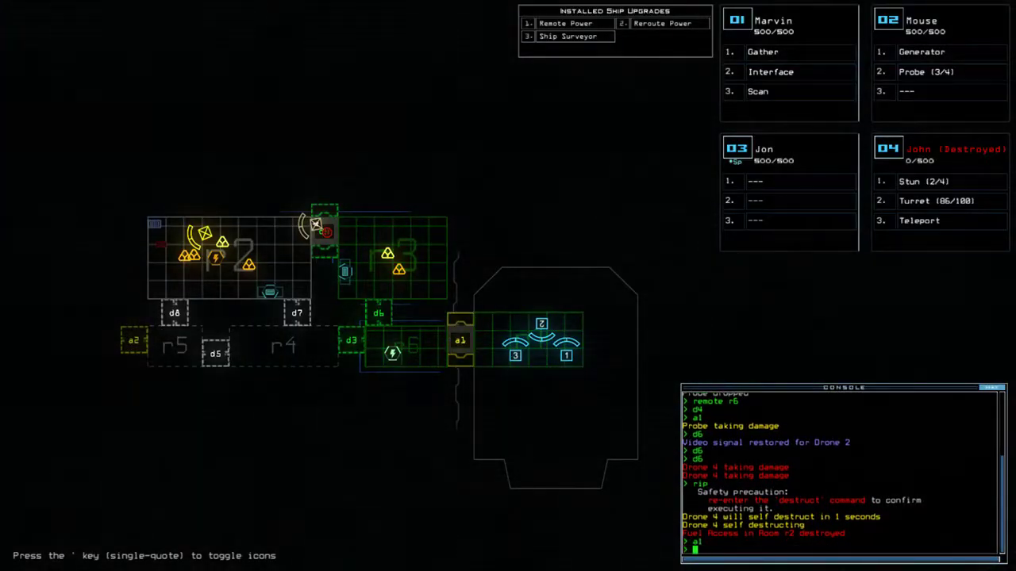
key(3)
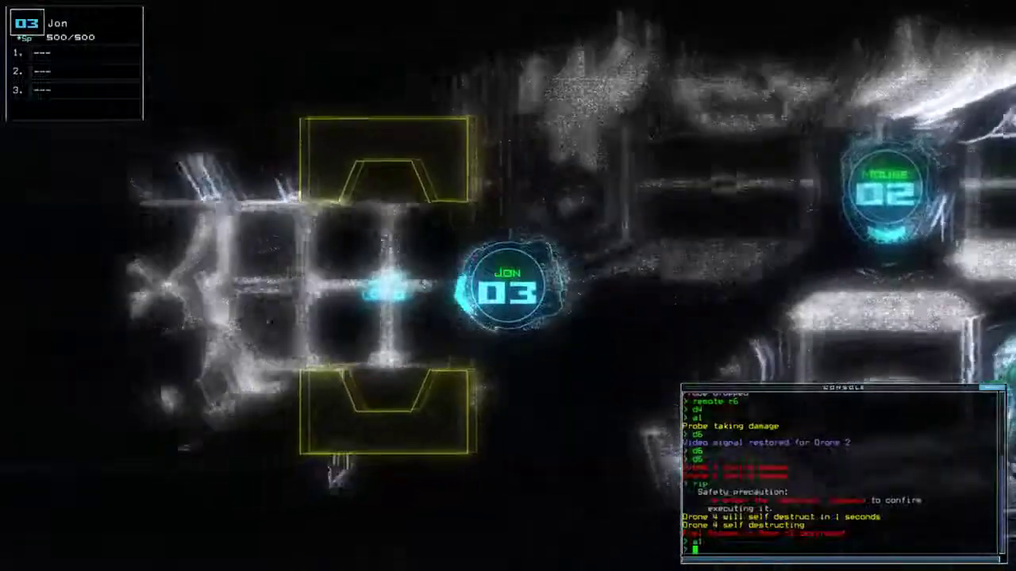
text(a1)
key(Return)
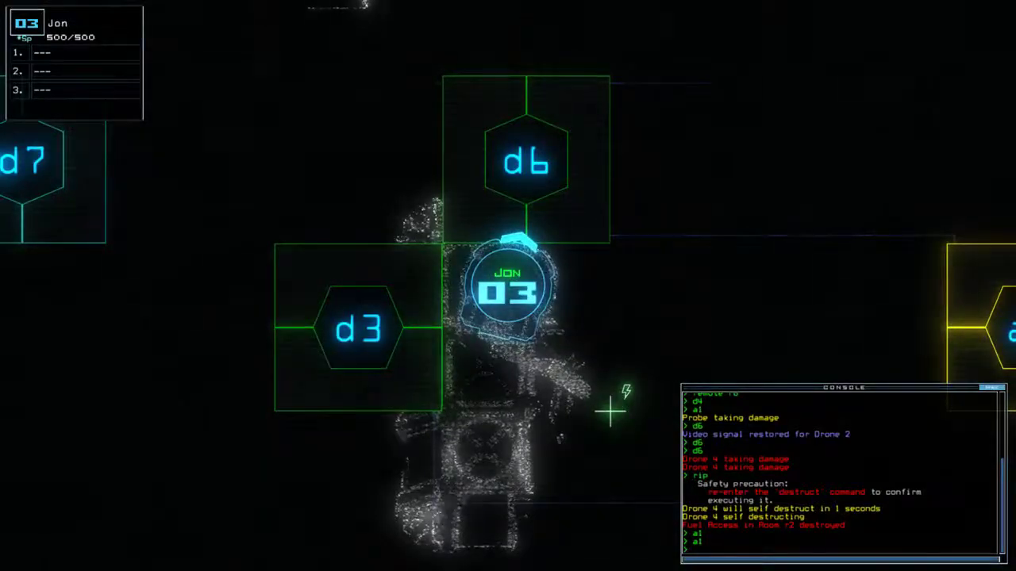
text(6)
key(Return)
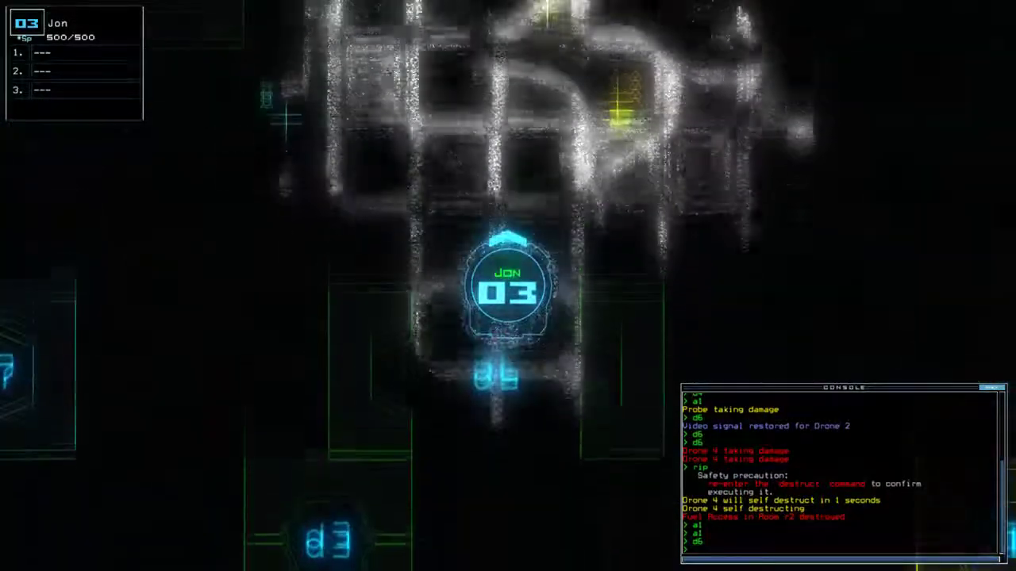
text(d6)
key(Return)
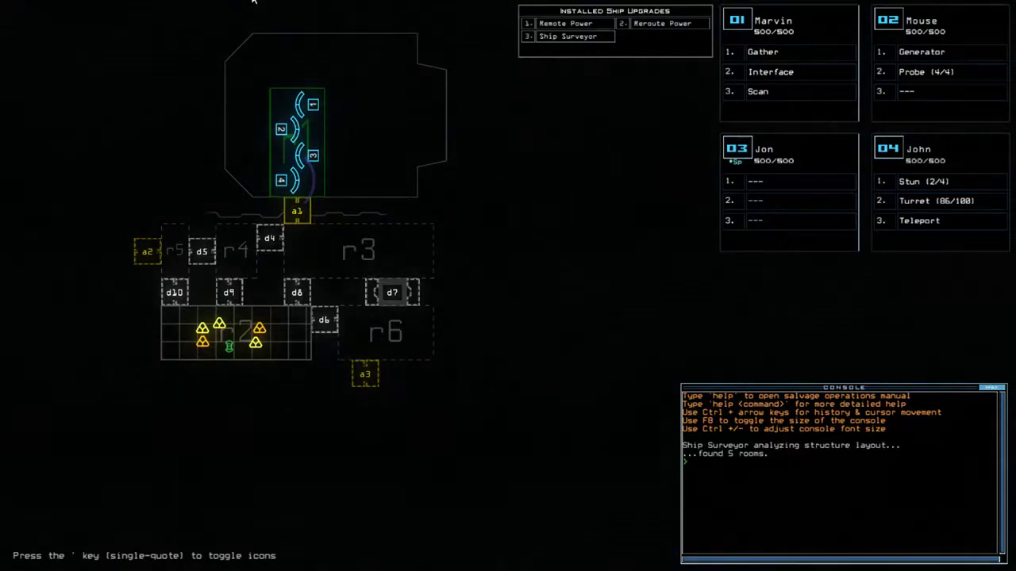
text(a1)
Step: Start the mission, steer drone 04 past door d7, and open doors d7 and d6
key(Return)
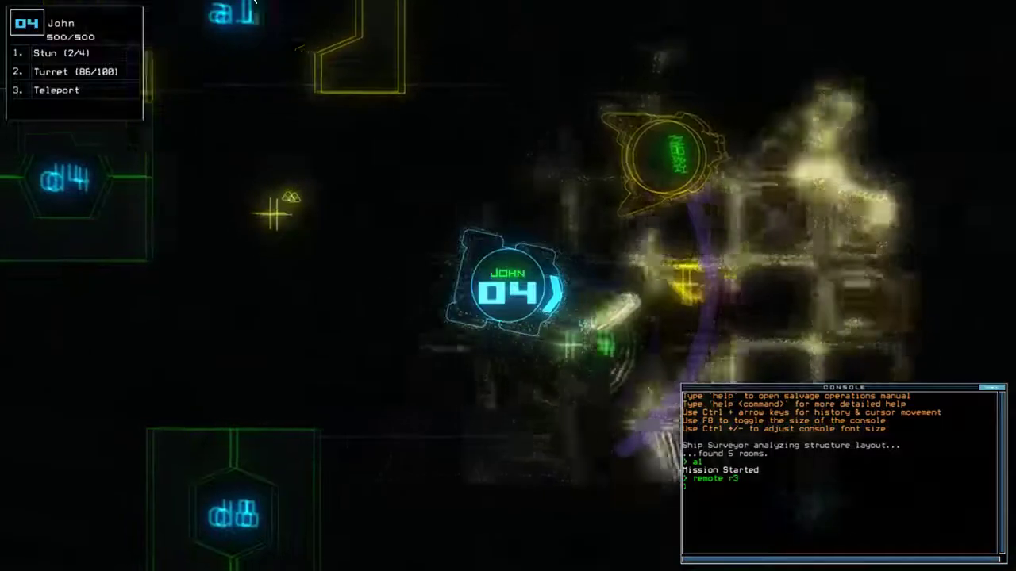
key(Up)
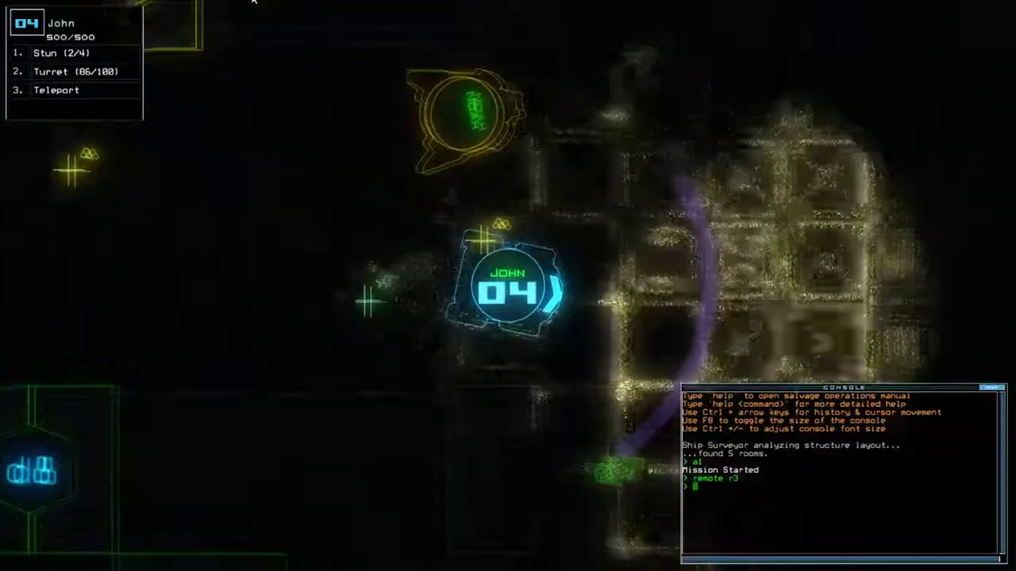
key(Down)
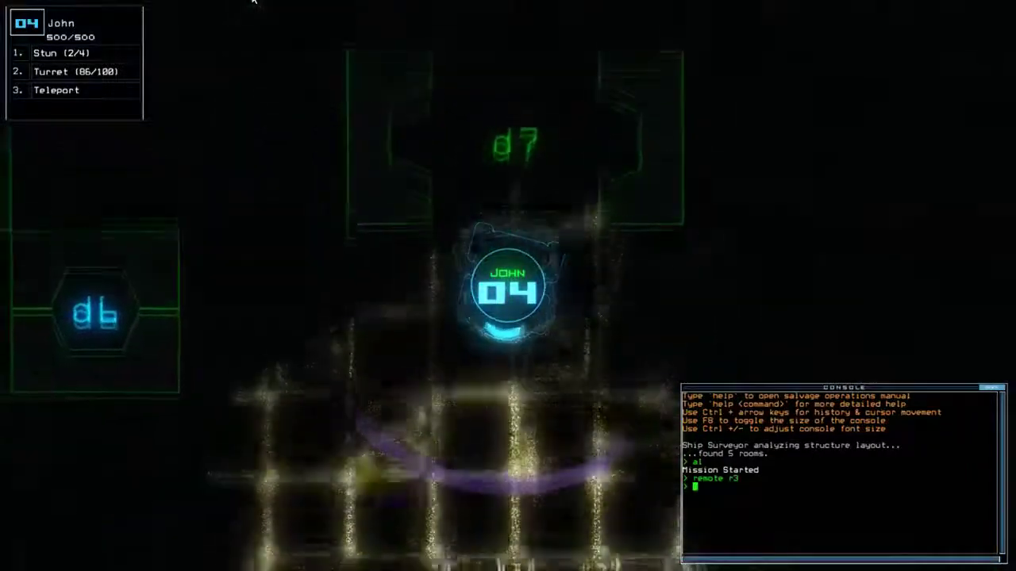
key(Left)
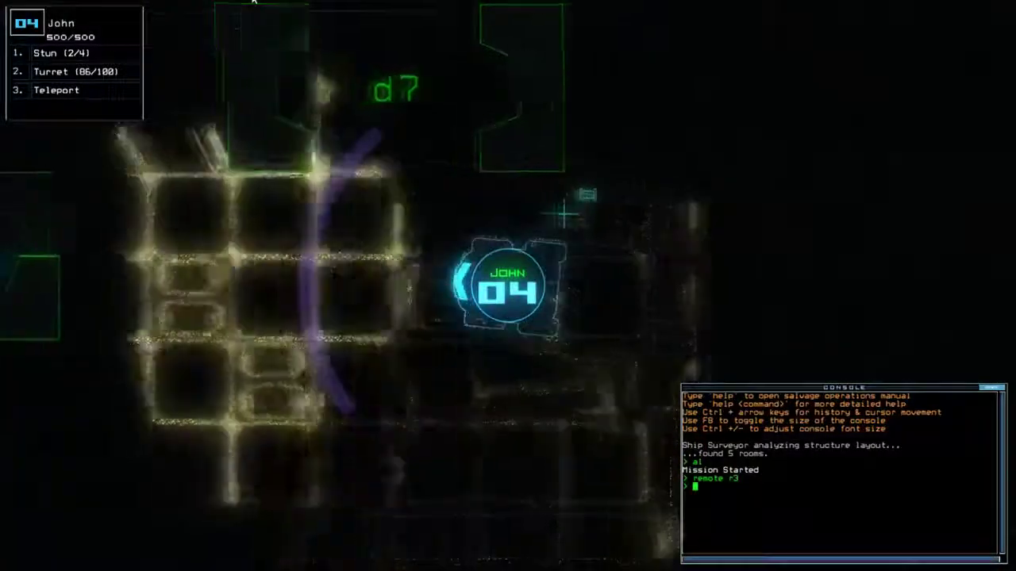
text(7)
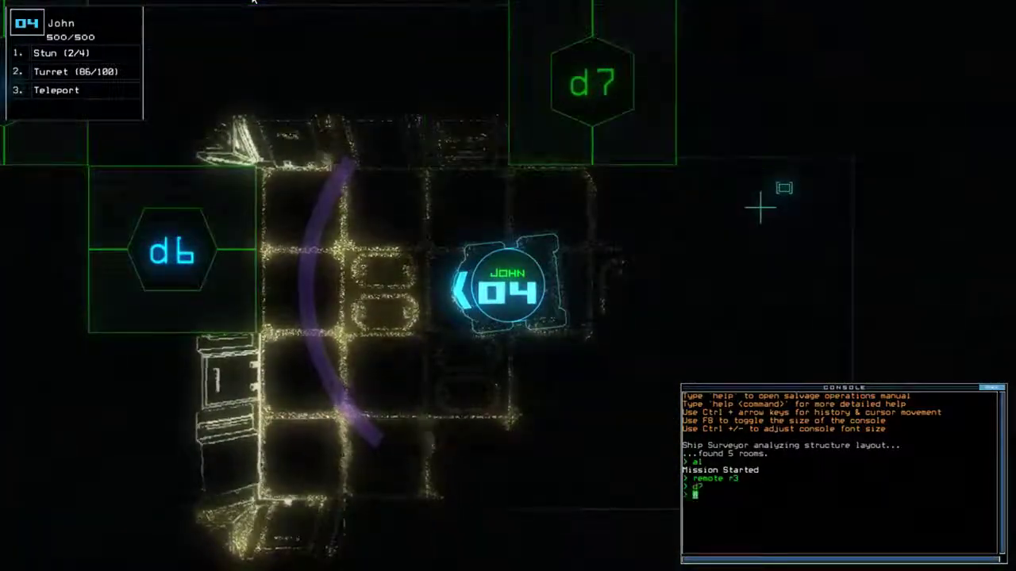
key(Return)
text(d6)
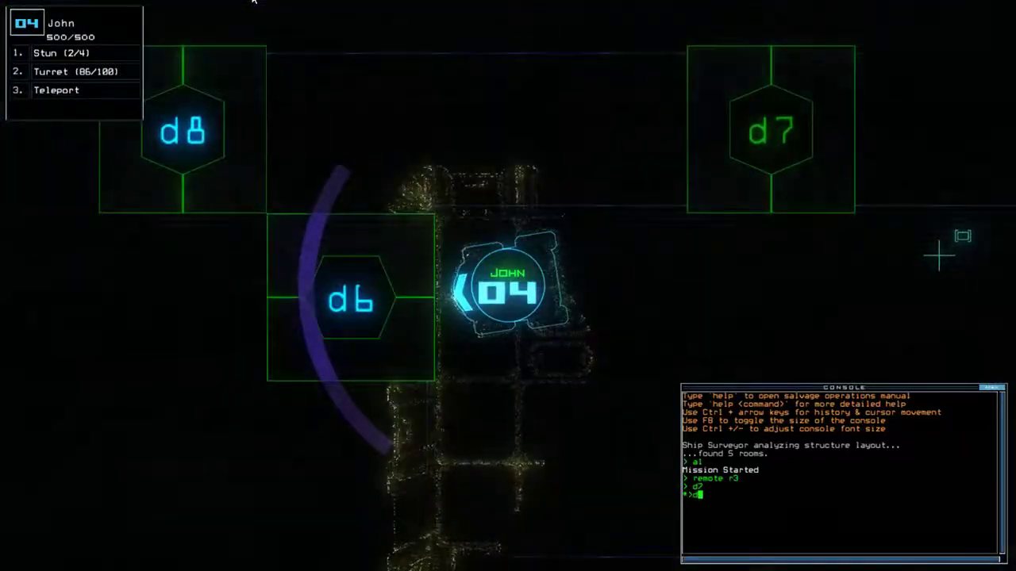
key(Return)
Step: Drive drone 04 in and out through door d6 until it self-destructs, then return to the map
key(Left)
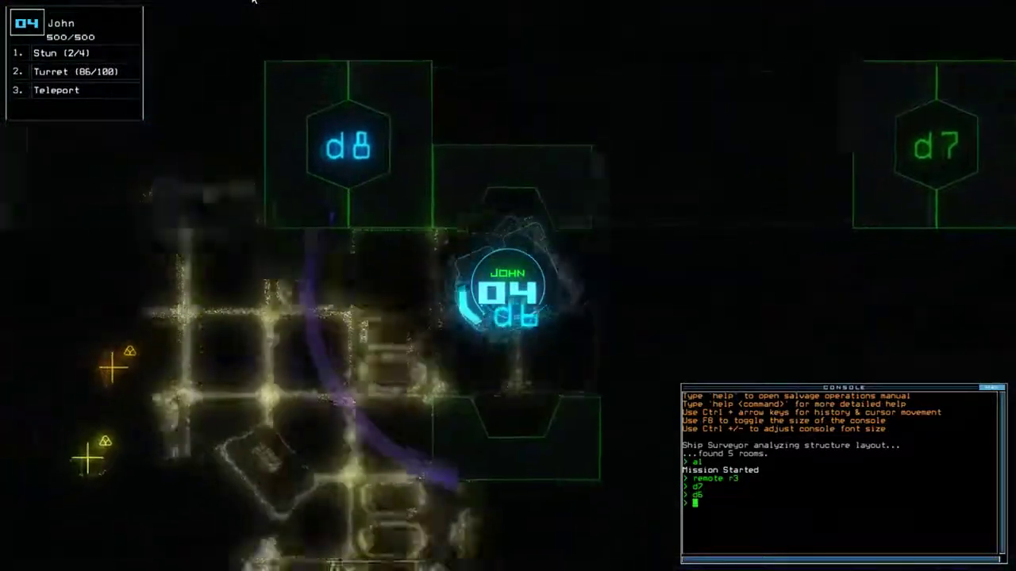
key(Right)
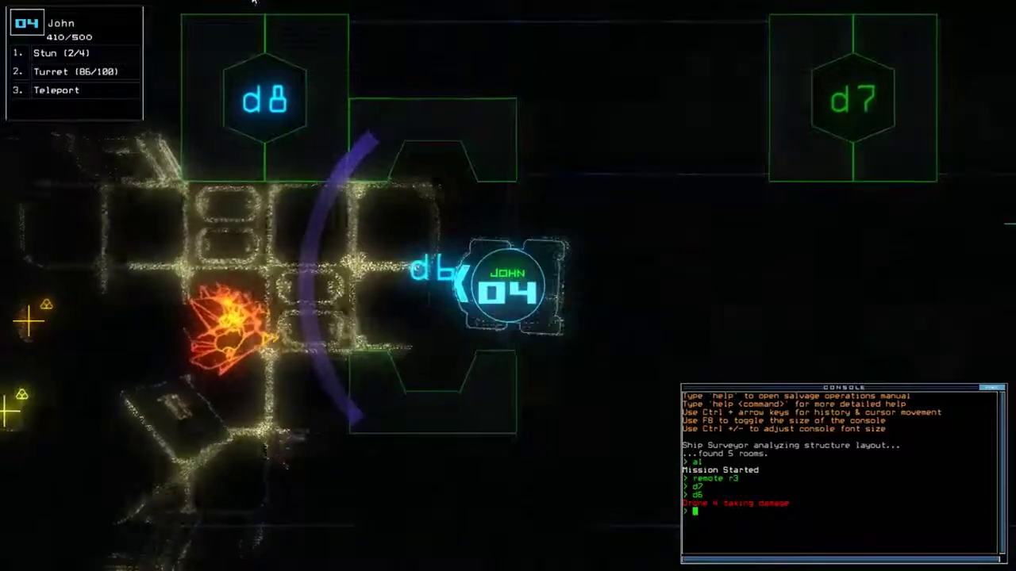
key(Left)
key(Right)
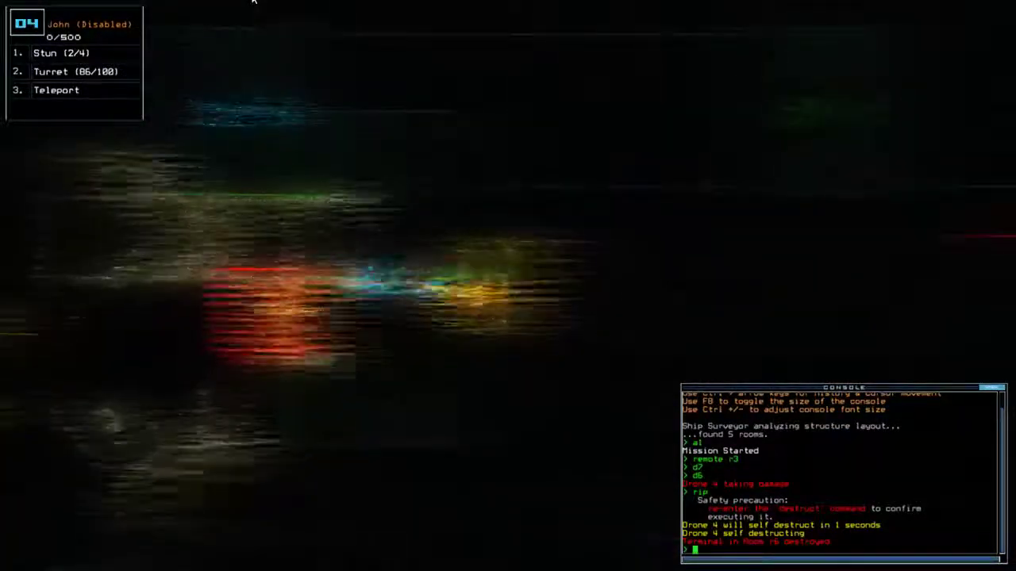
key(Tab)
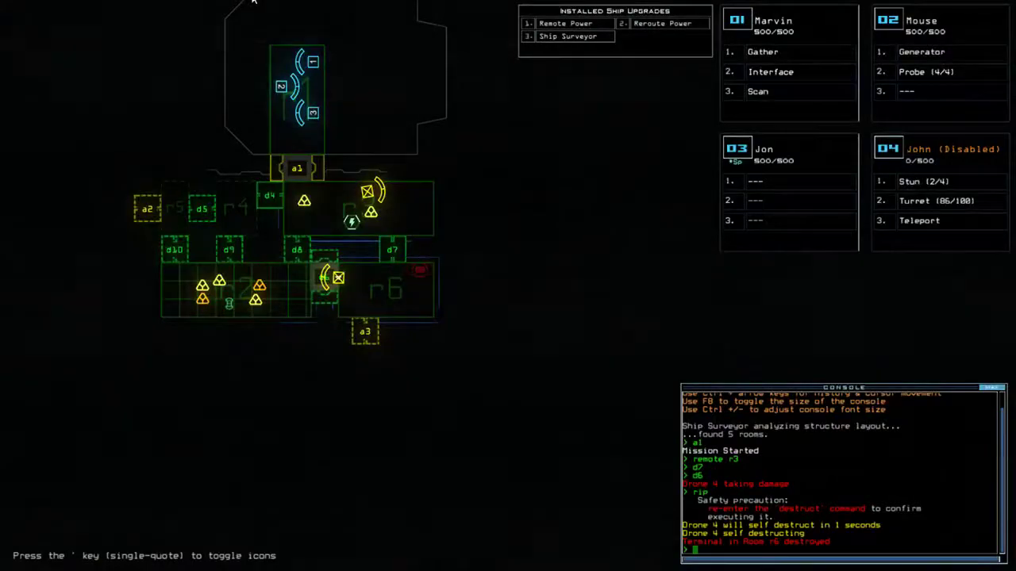
Step: Select drone 03, open door d7, and drive the drone through it
key(3)
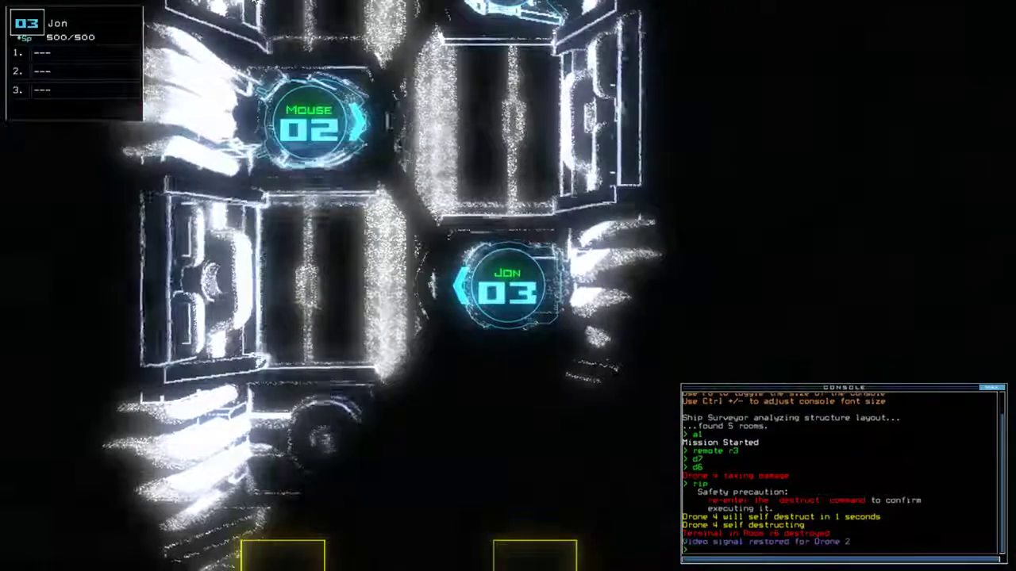
key(Down)
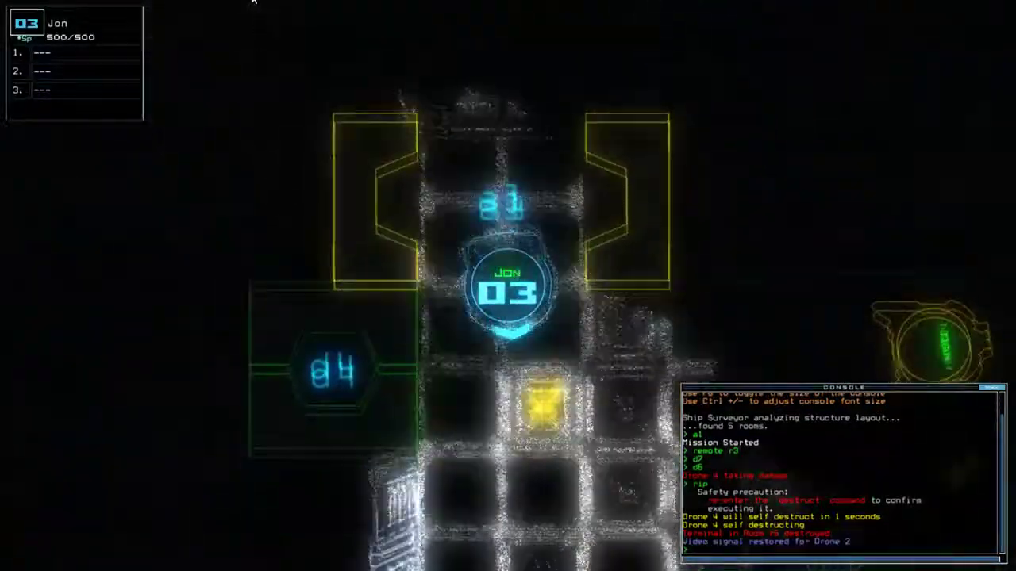
key(Right)
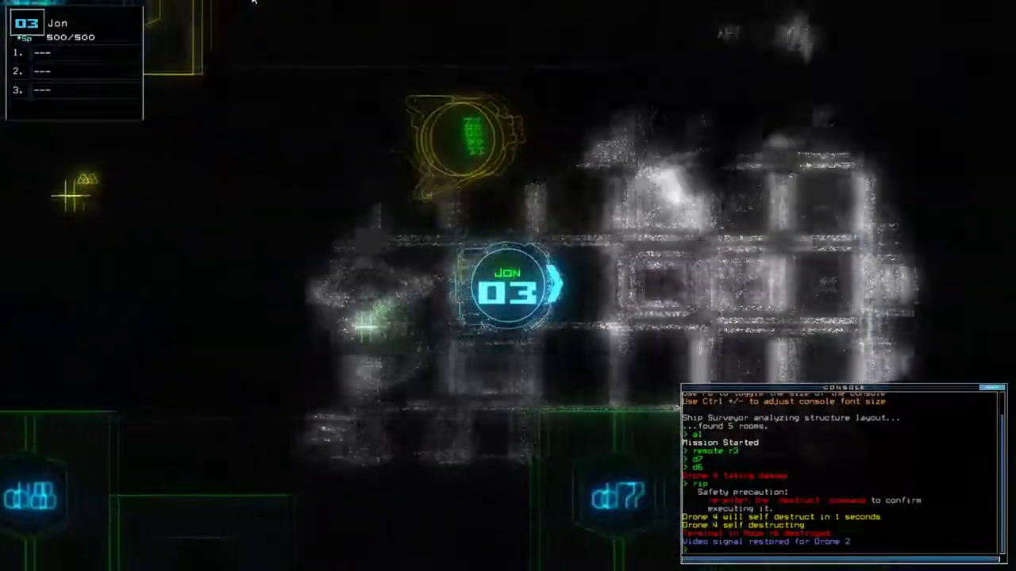
text(d7)
key(Return)
key(Down)
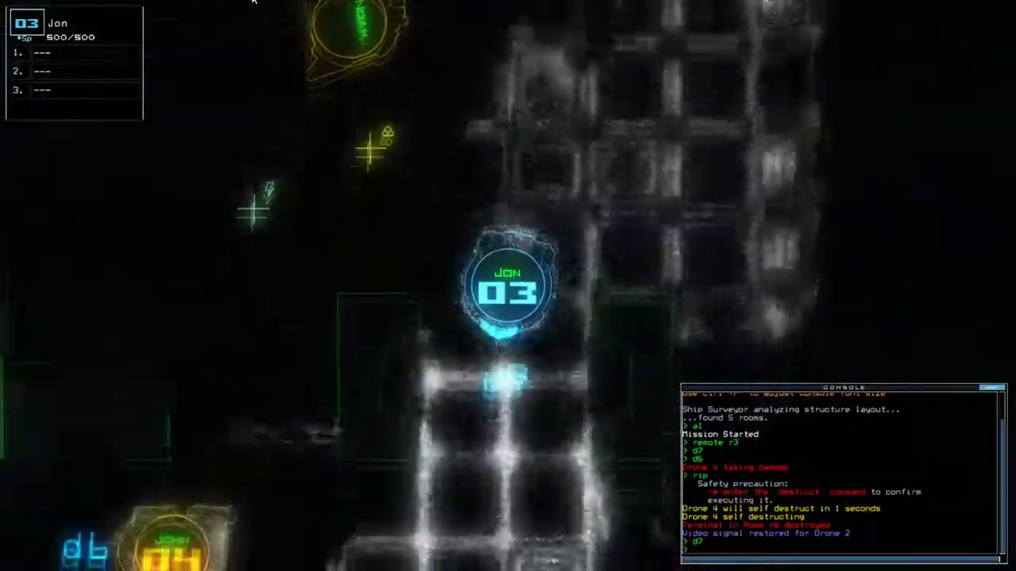
text(d7)
key(Return)
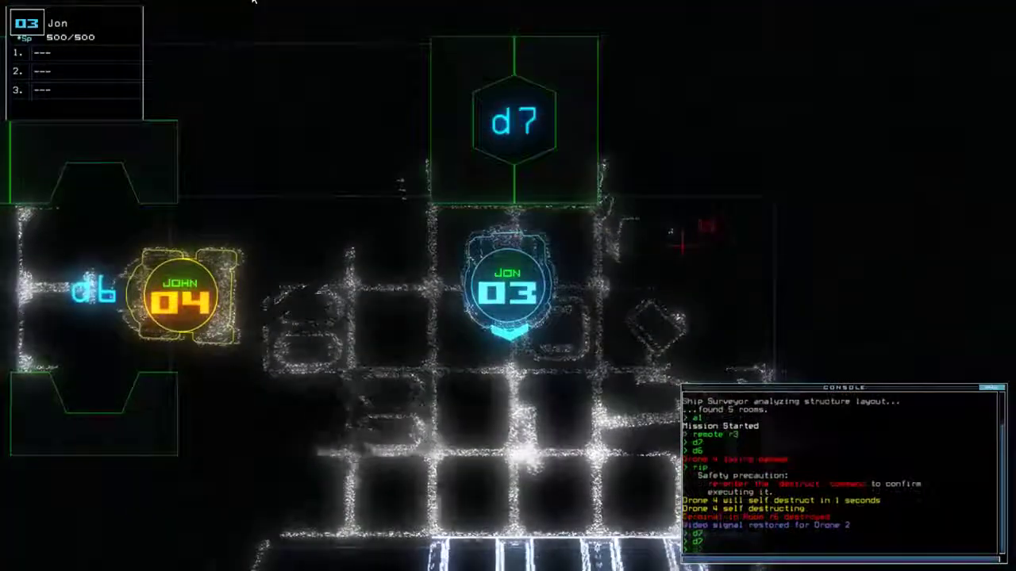
Step: Drive drone 03 to the burning drone 04 until it self-destructs, then operate door d7
key(Left)
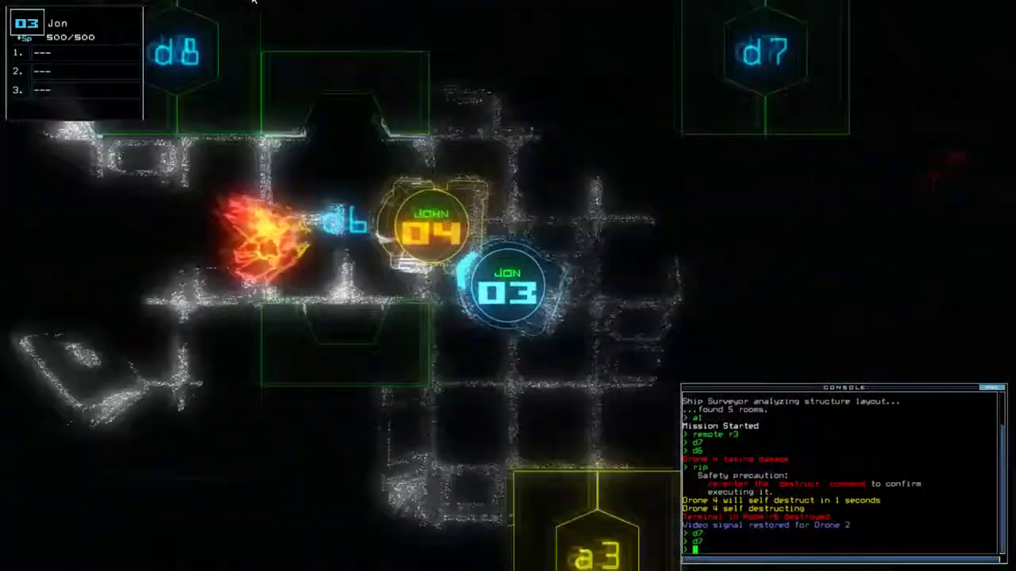
key(Right)
key(Down)
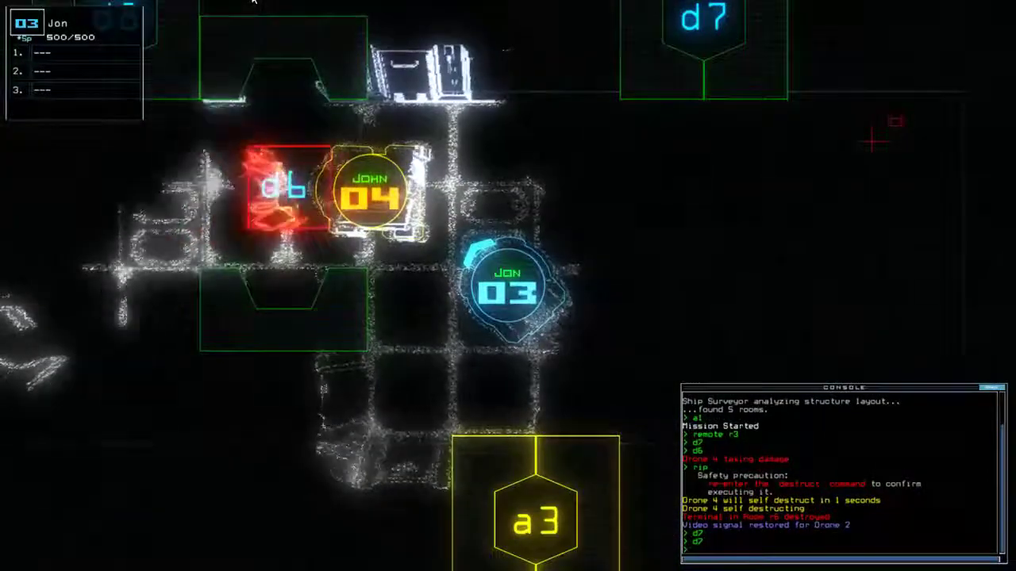
key(Right)
key(Down)
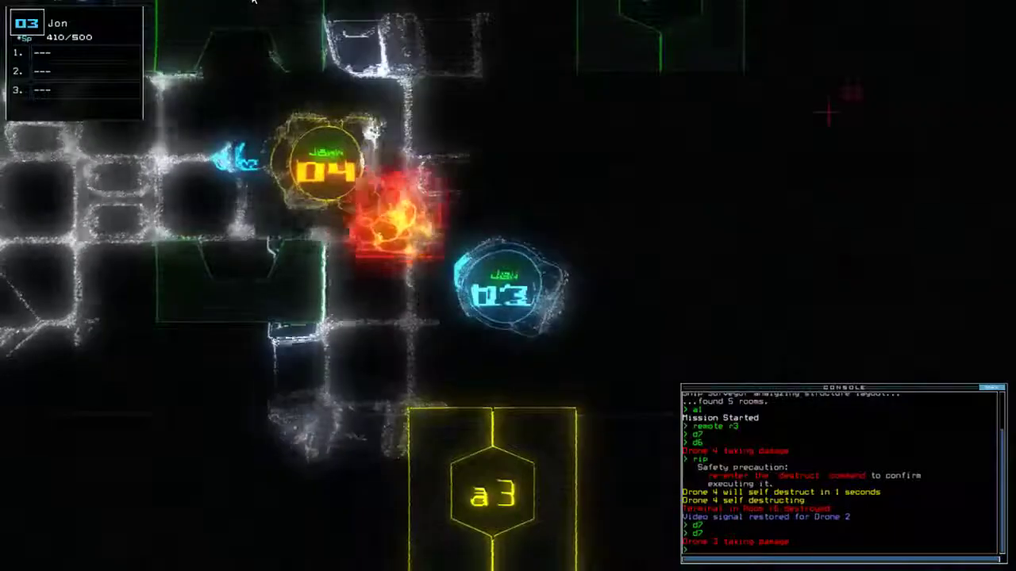
key(Left)
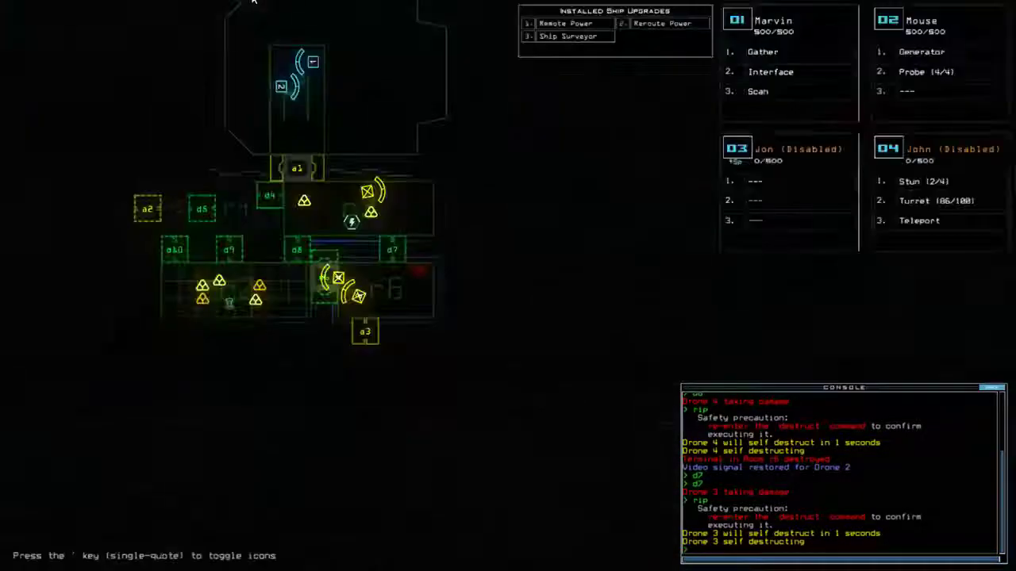
text(d7)
key(Return)
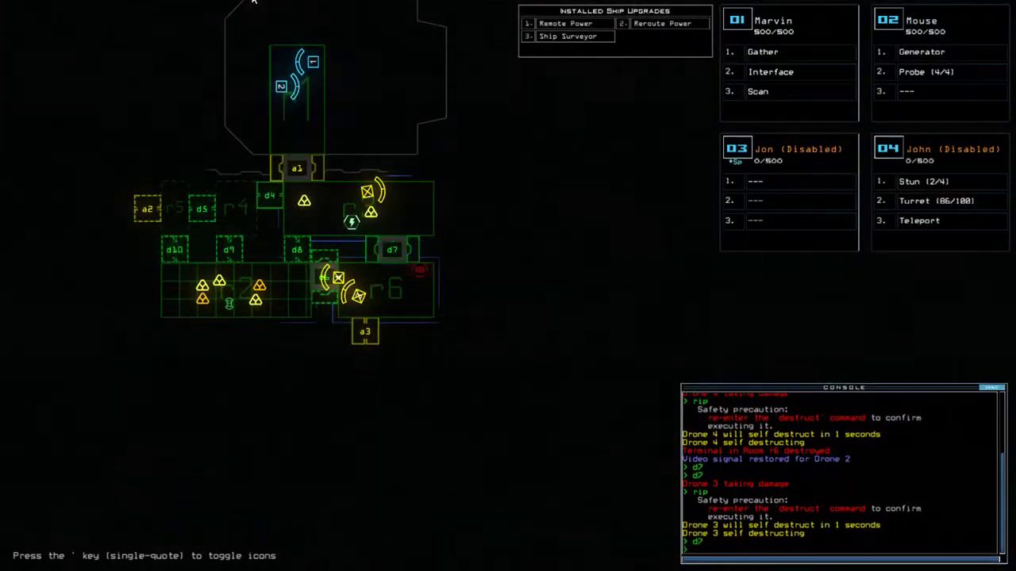
Step: Drive drone 02 Mouse up the corridor and through door d7 to the disabled Jon and John
key(Tab)
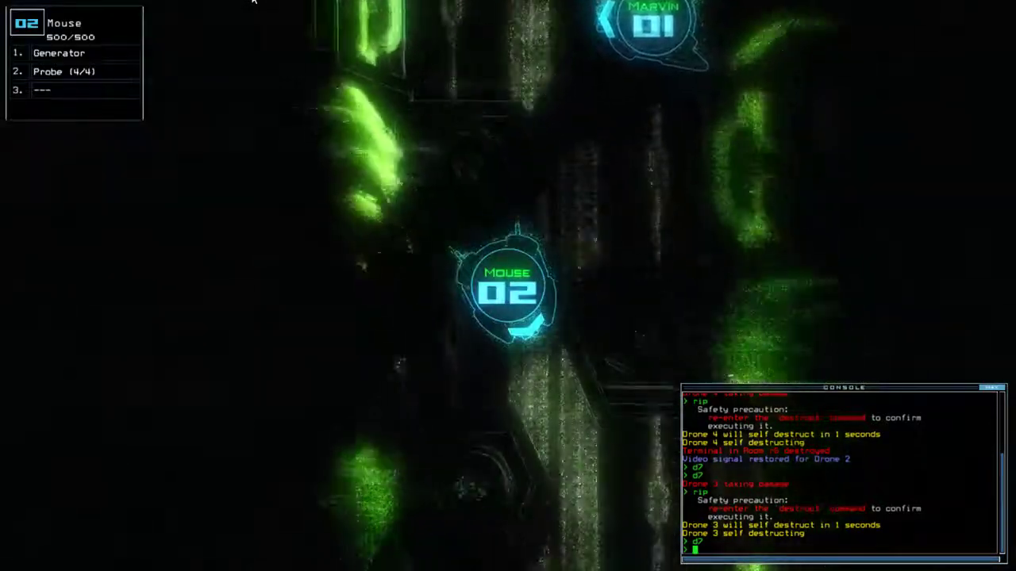
key(w)
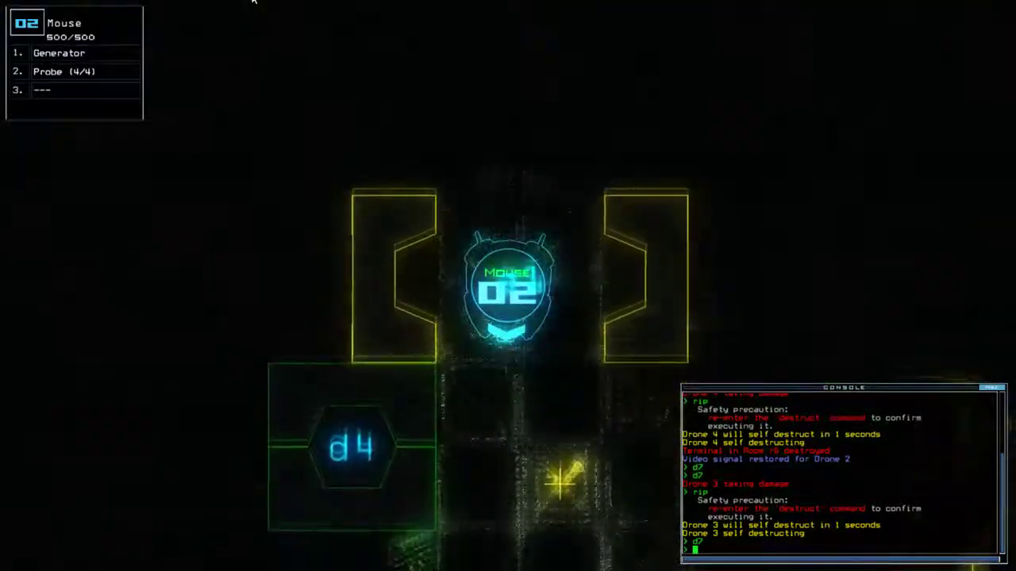
key(d)
key(s)
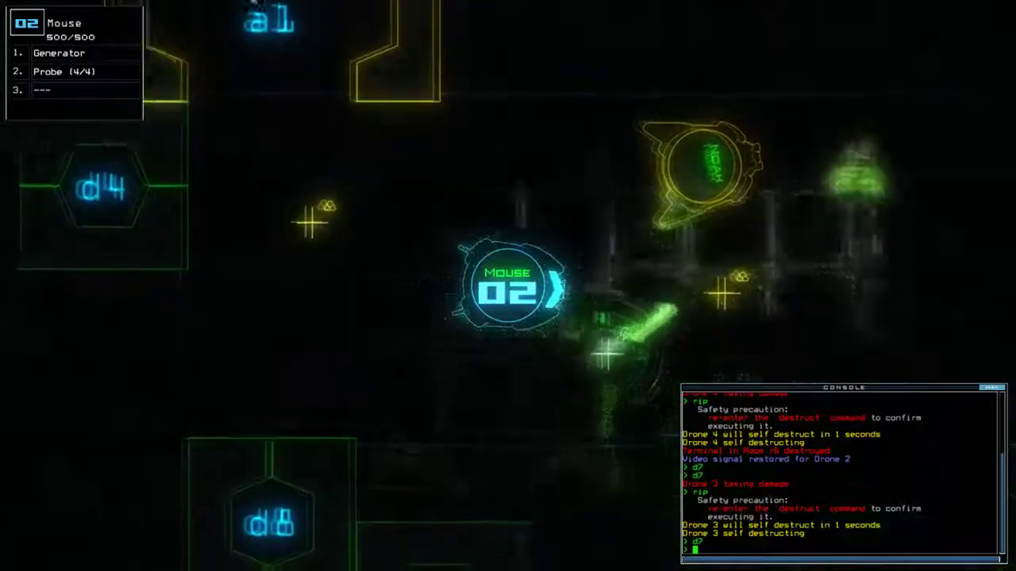
key(s)
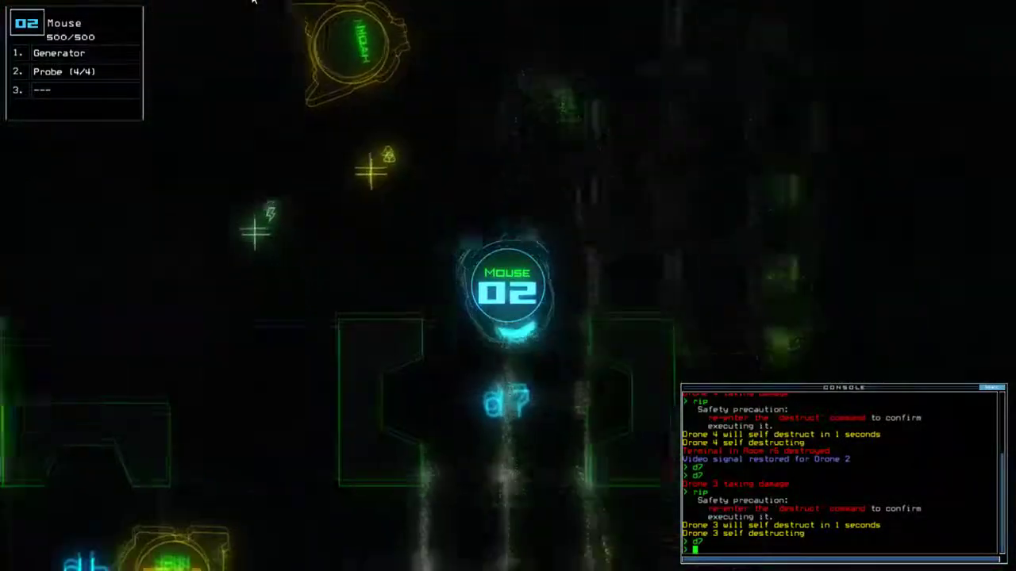
key(a)
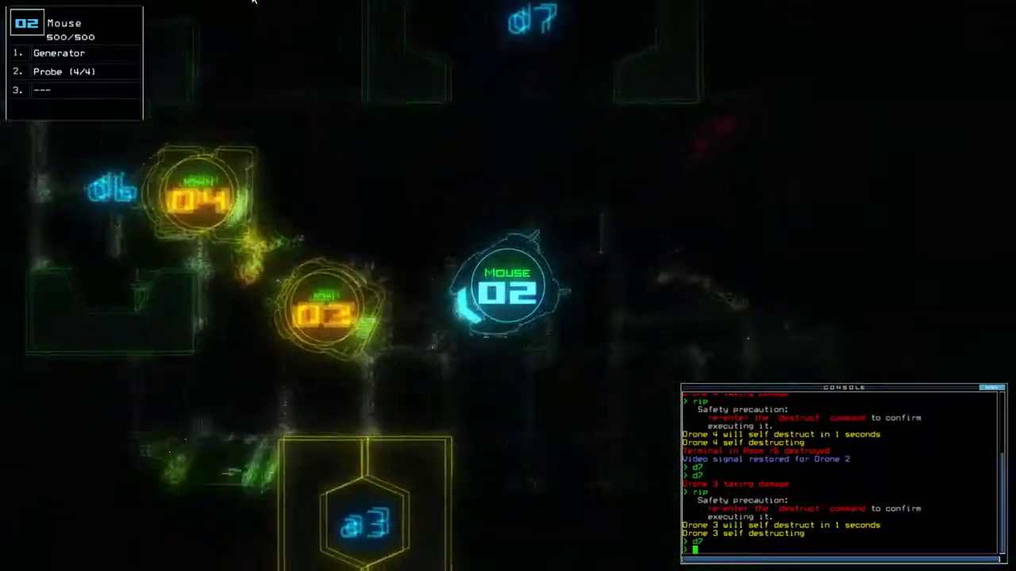
key(w)
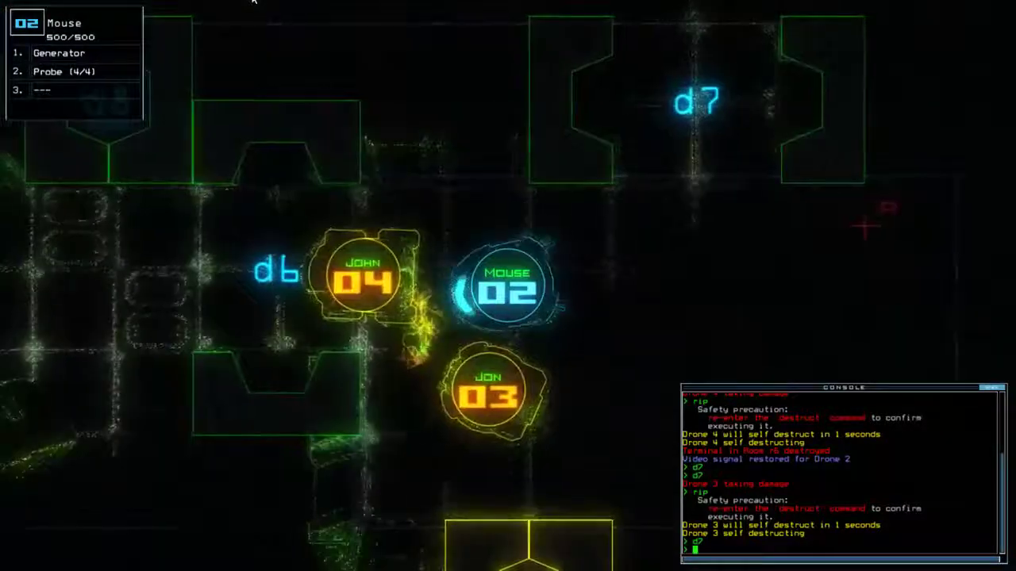